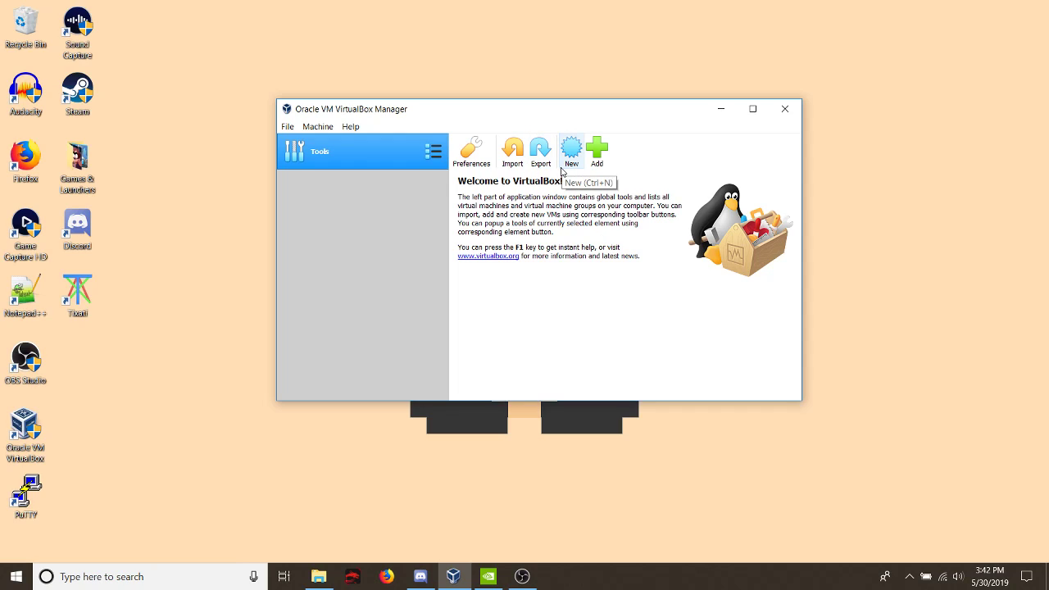
- Start creating a virtual machine in guided mode and name it "kali linux"
left_click(562, 168)
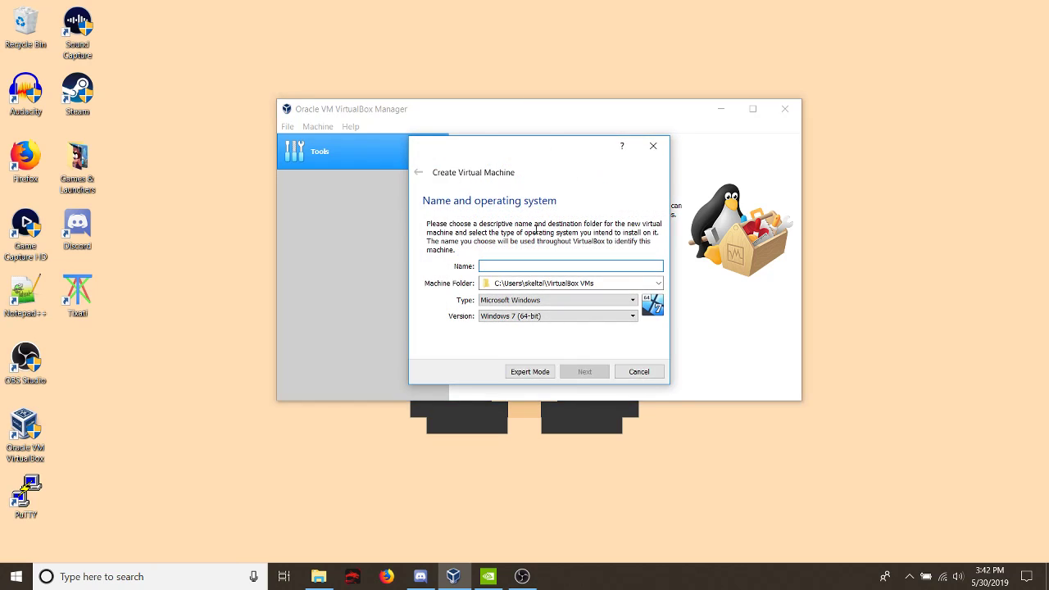
left_click_drag(524, 147, 253, 80)
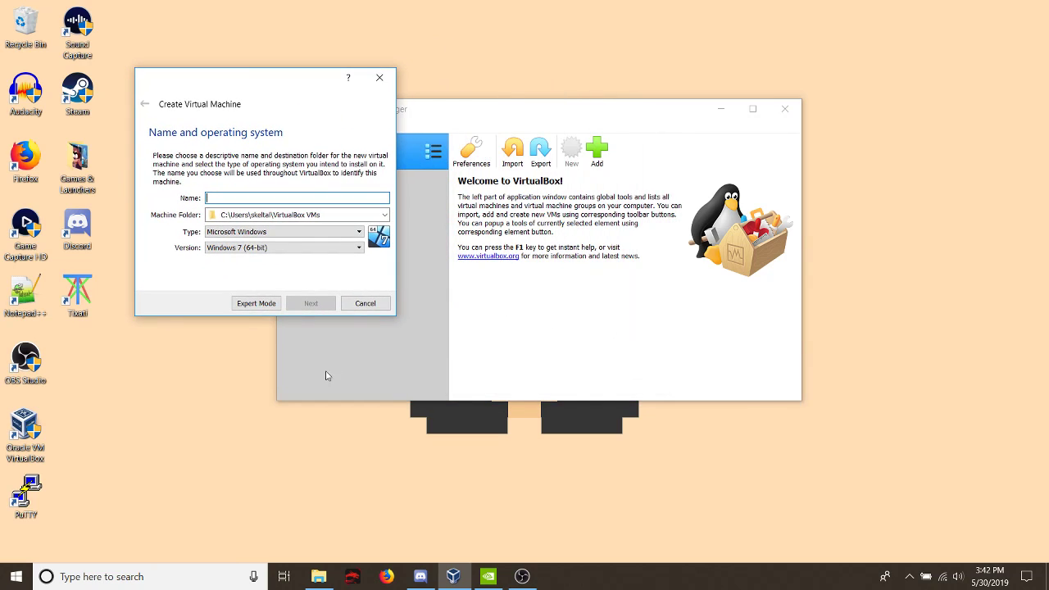
left_click(257, 303)
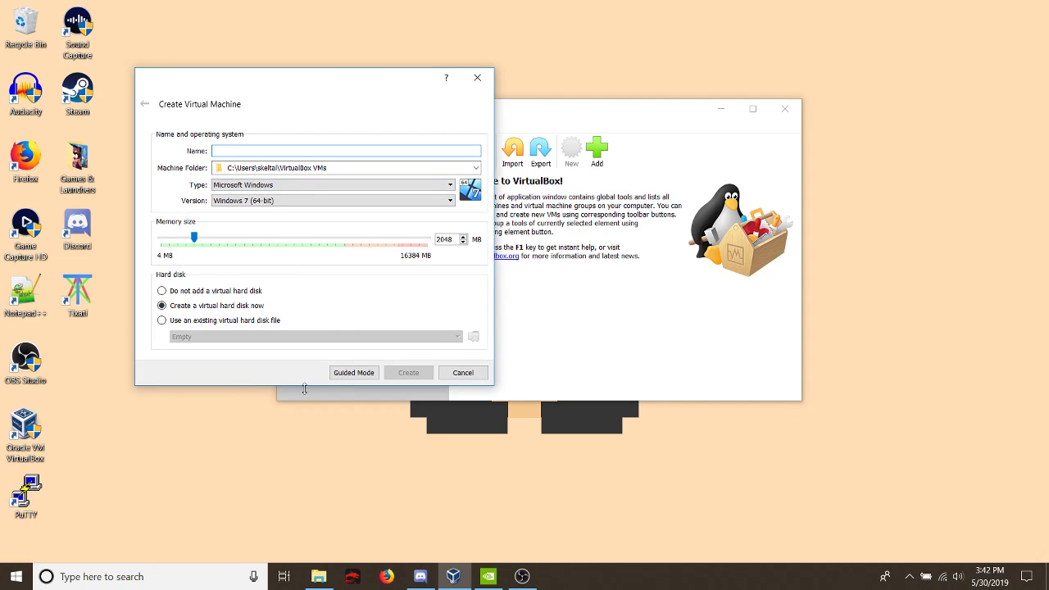
left_click(336, 375)
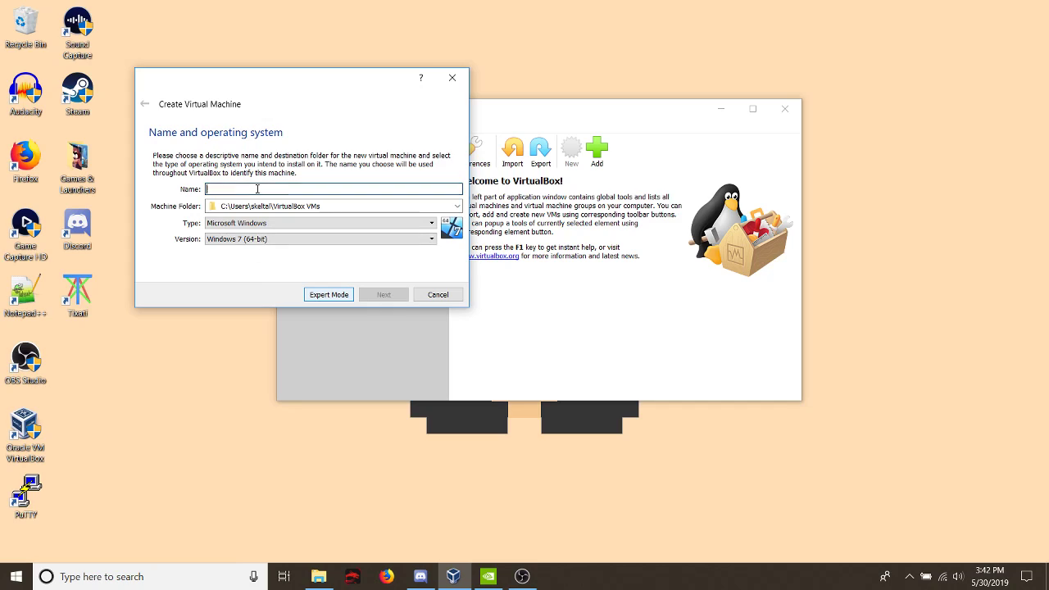
type("kali linux")
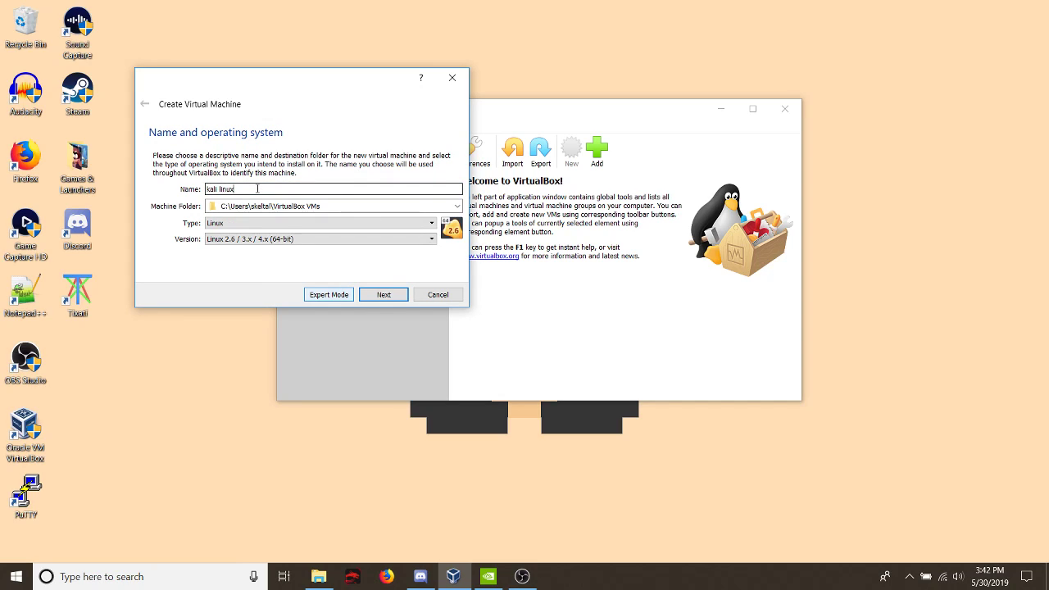
- Choose Linux 2.6 / 3.x / 4.x (64-bit) as the operating system version and continue to the memory size
left_click(269, 240)
scroll(288, 287, "down", 3)
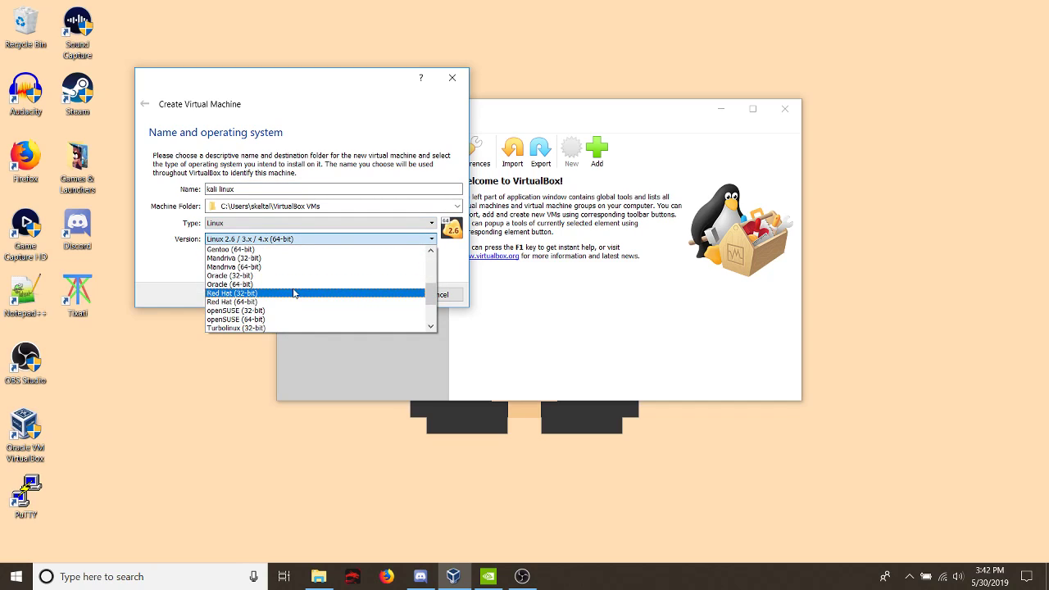
scroll(297, 296, "up", 3)
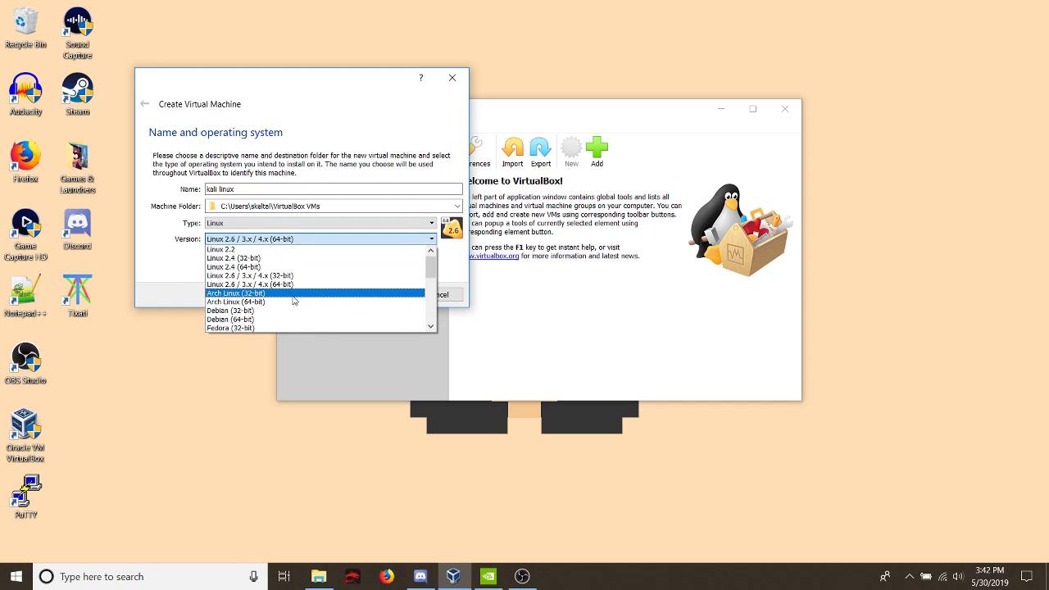
left_click(281, 285)
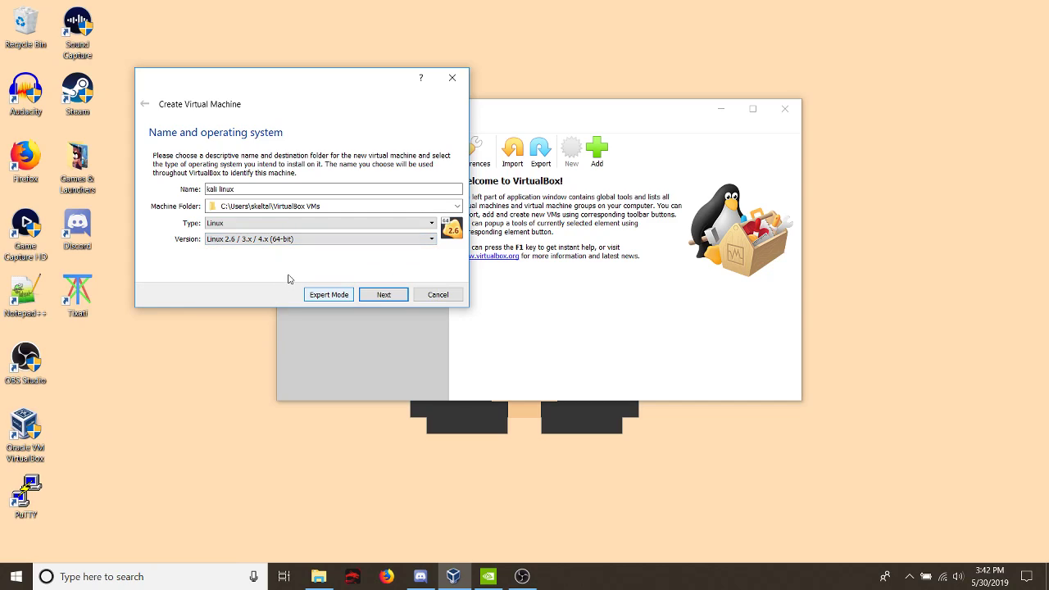
left_click(379, 295)
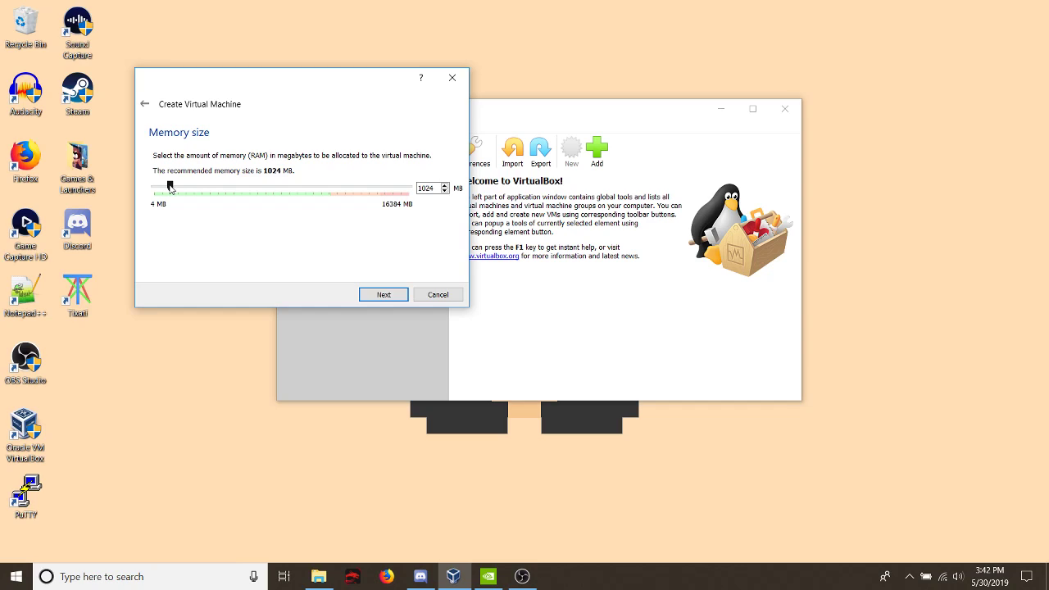
- Allocate 2048 MB of memory and choose to create a virtual hard disk now
left_click_drag(170, 186, 185, 188)
left_click(382, 296)
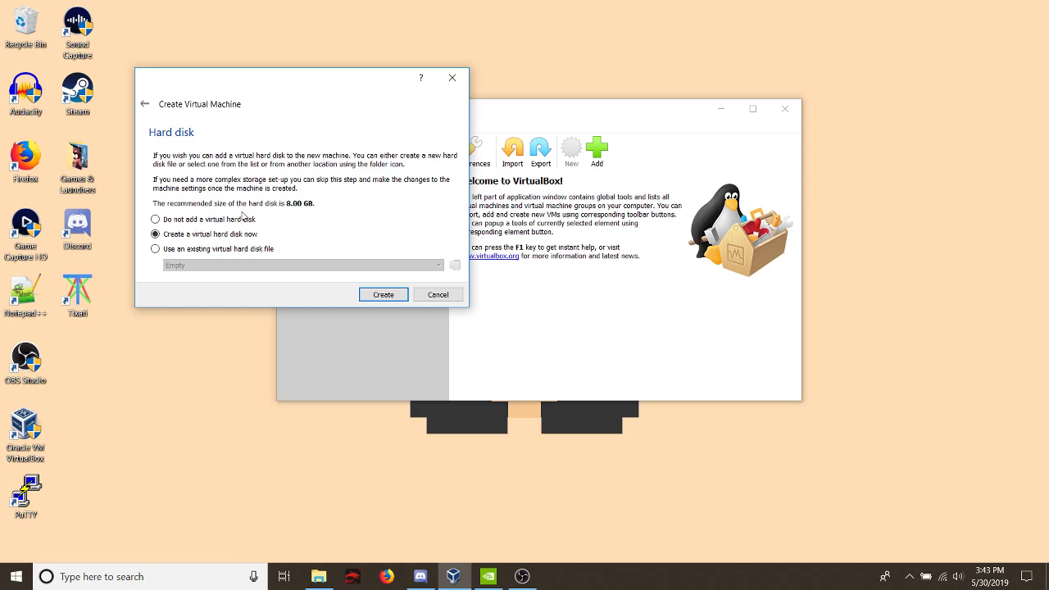
left_click(382, 295)
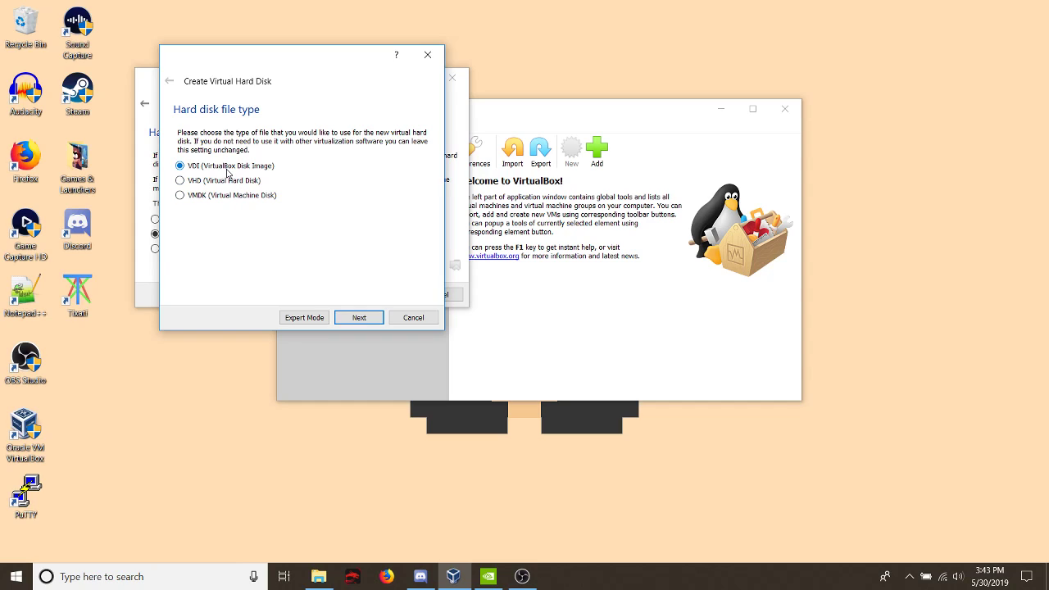
- Use the VDI (VirtualBox Disk Image) file type with fixed size storage for the virtual hard disk
left_click(358, 316)
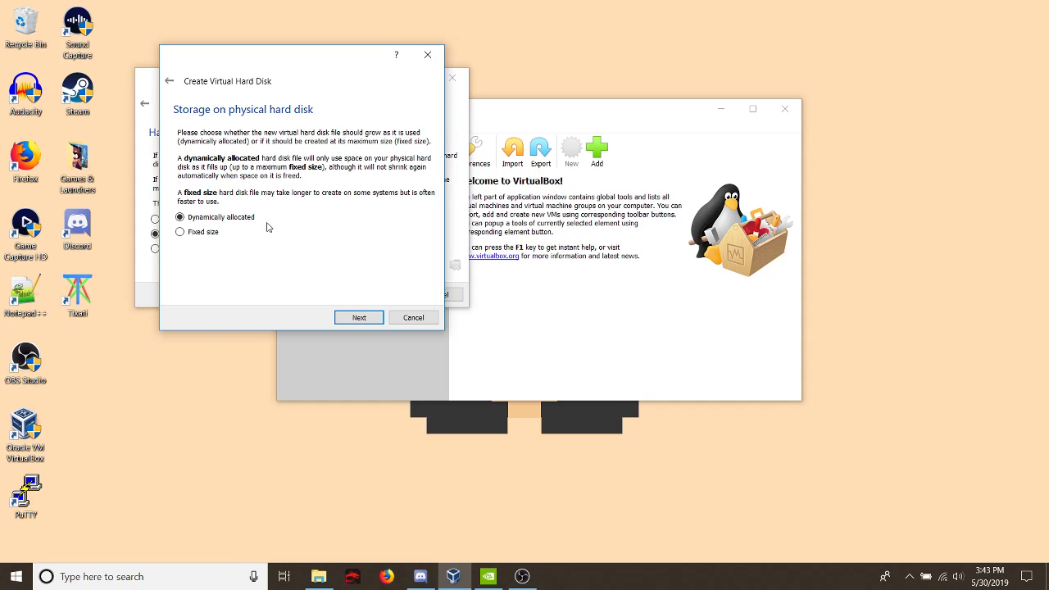
left_click(188, 233)
left_click(340, 320)
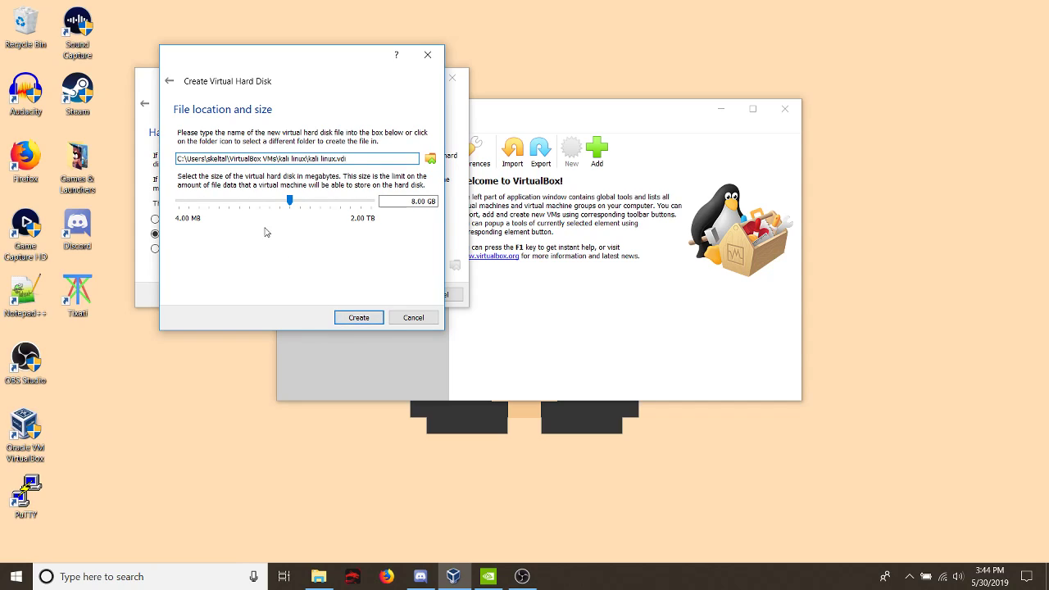
- Set the virtual hard disk size to 20.1 GB and create the disk in the default location
left_click_drag(291, 203, 304, 206)
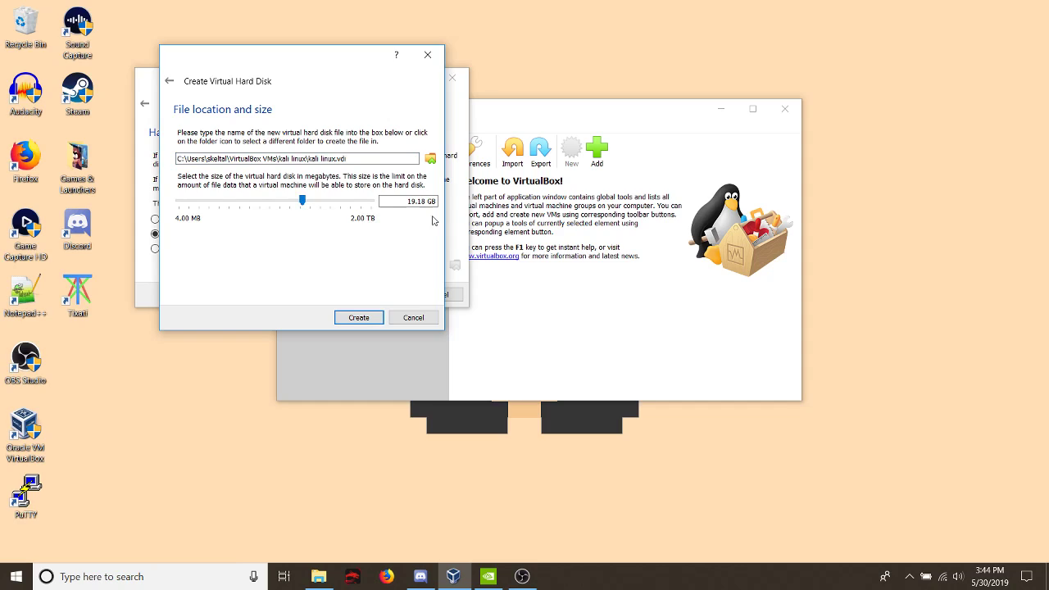
left_click(427, 203)
key("BackSpace")
key("BackSpace")
key("Left")
key("BackSpace")
key("BackSpace")
type("20")
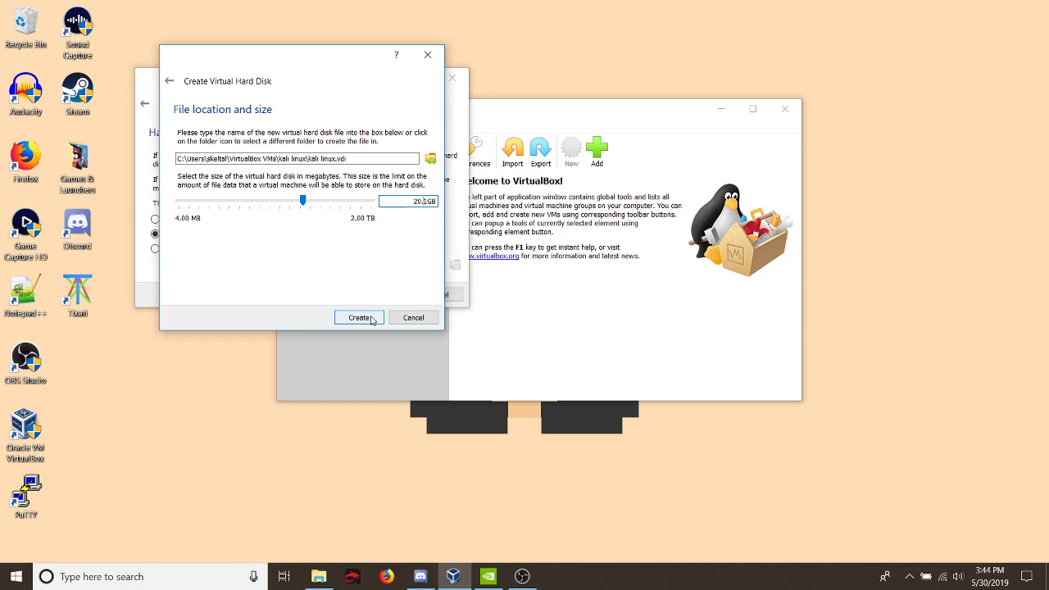
left_click(227, 160)
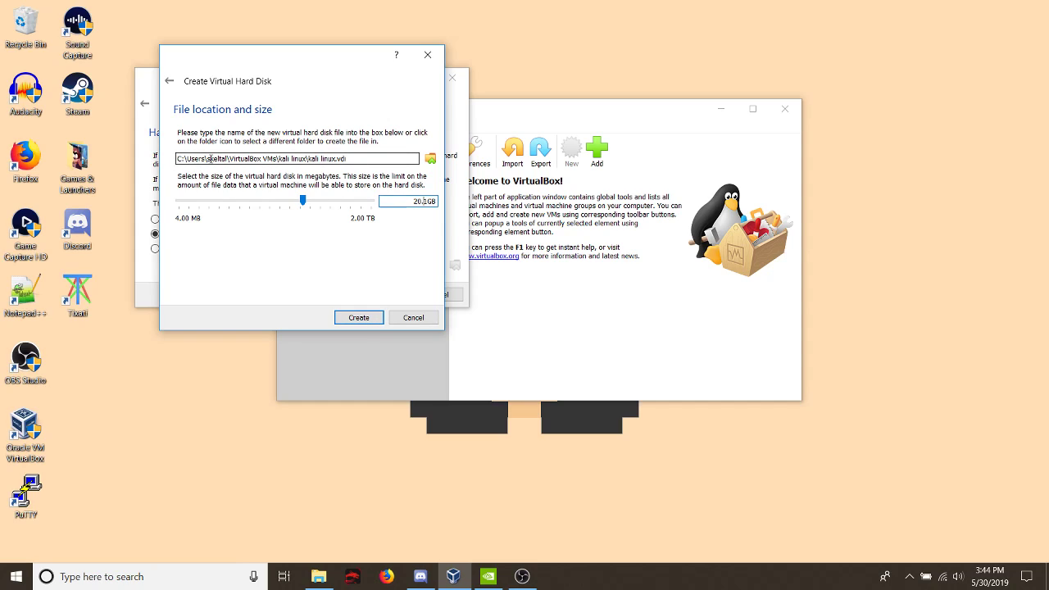
left_click(373, 320)
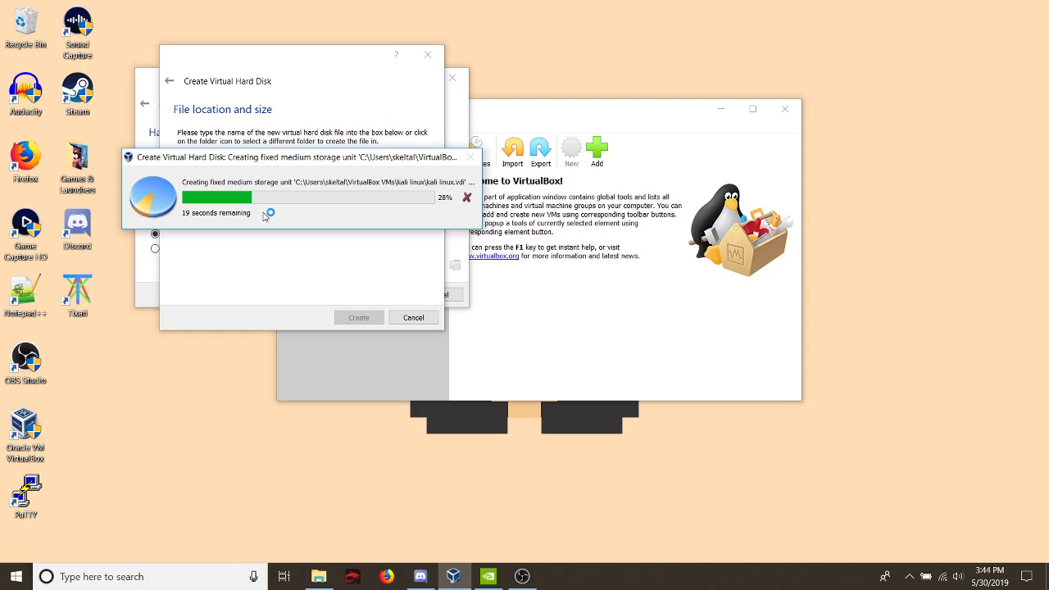
left_click_drag(255, 161, 249, 183)
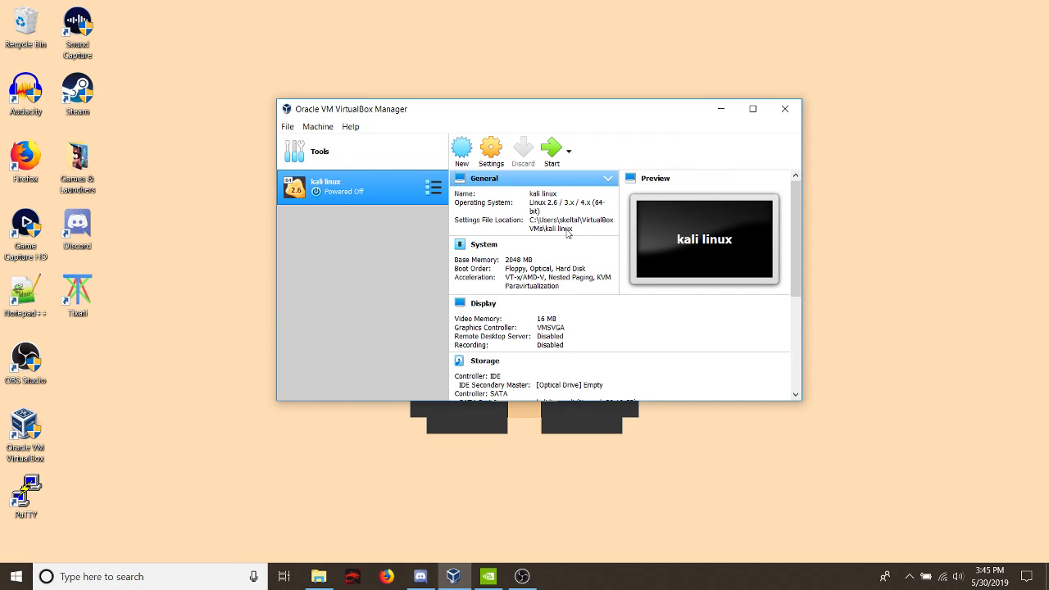
- Open the kali linux machine's settings and review the general options, including advanced, description and disk encryption
left_click(491, 150)
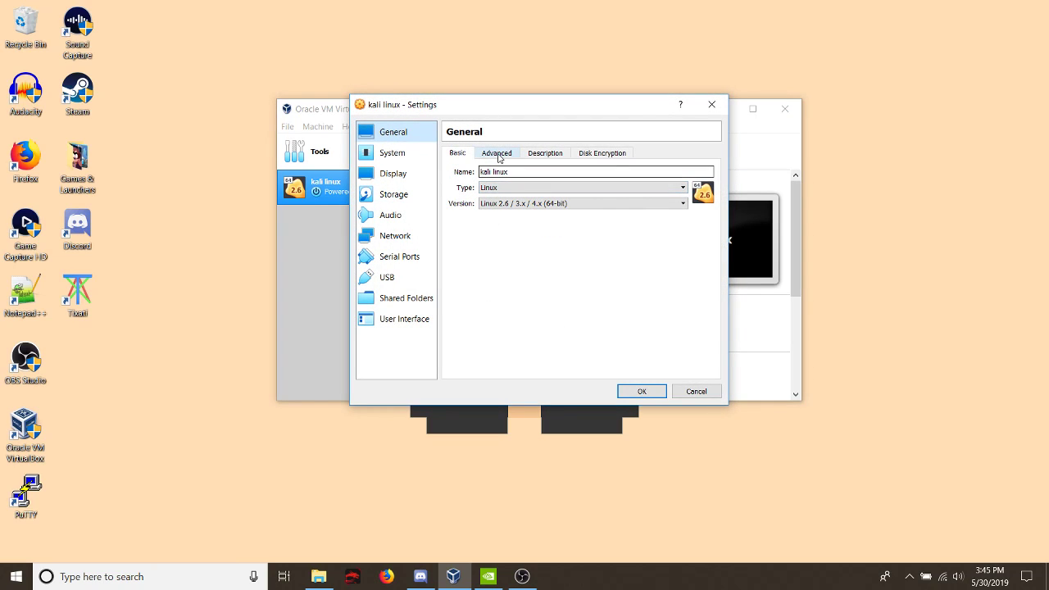
left_click(496, 153)
left_click(550, 156)
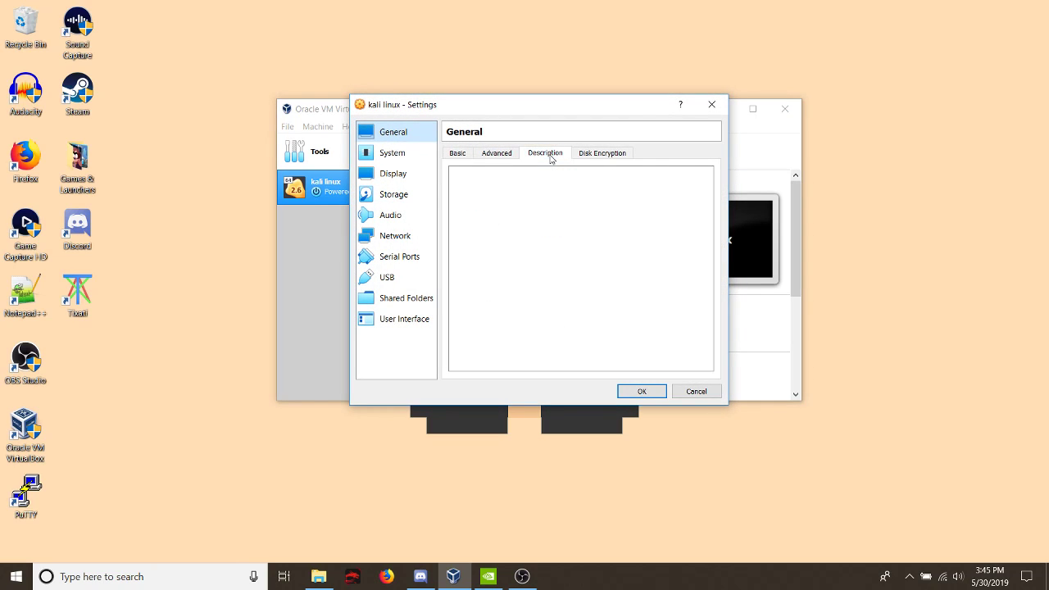
left_click(593, 155)
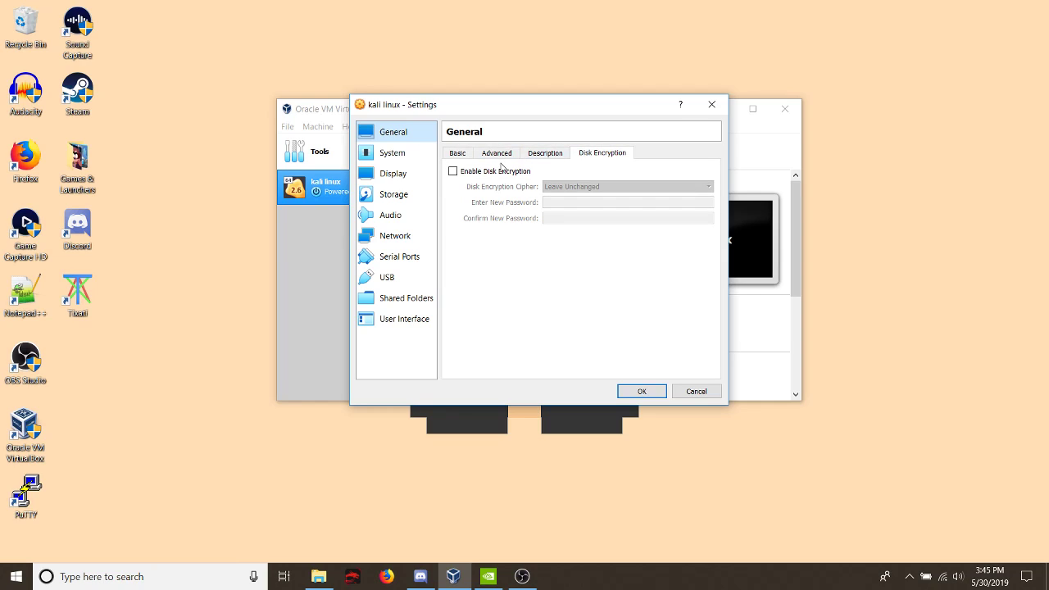
left_click(454, 156)
- Set the virtual machine's video memory to 64 MB in the display settings
left_click(394, 173)
left_click(391, 153)
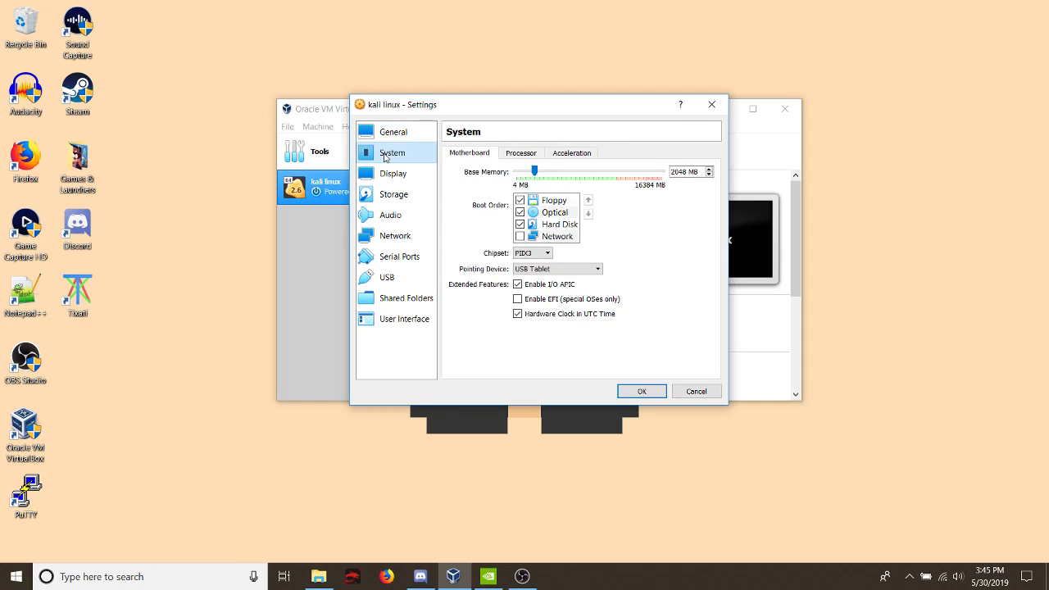
left_click(397, 171)
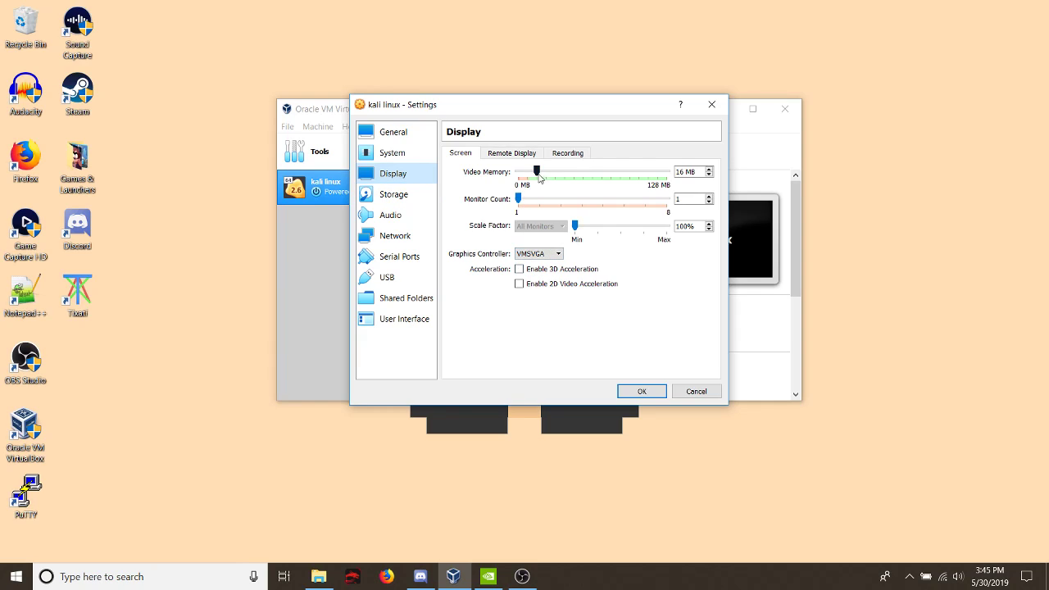
left_click_drag(538, 174, 591, 183)
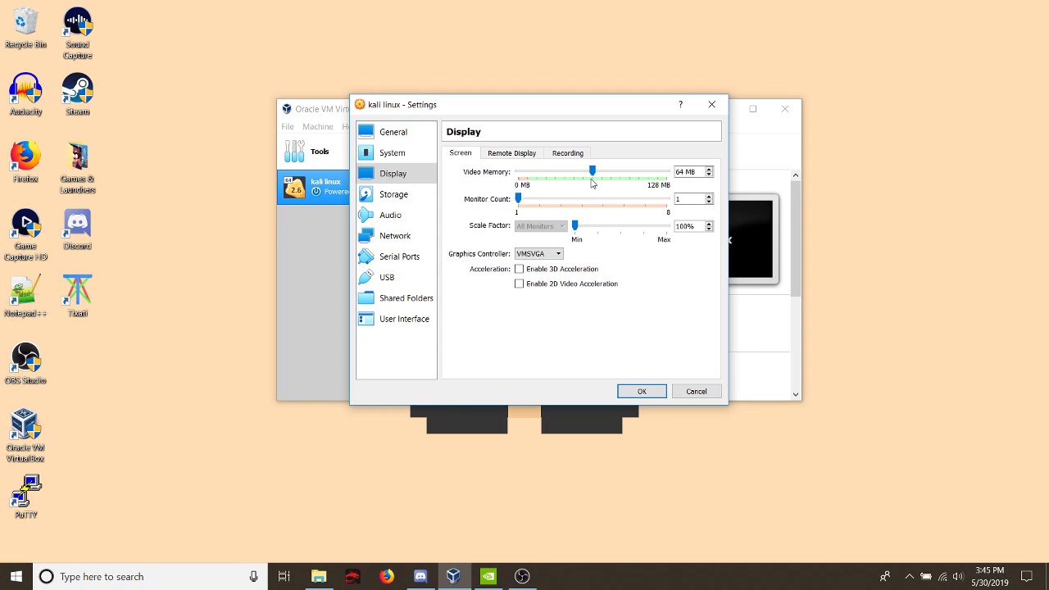
- Review the machine's storage, audio, network, serial port and USB settings
left_click(415, 203)
left_click(401, 217)
left_click(396, 237)
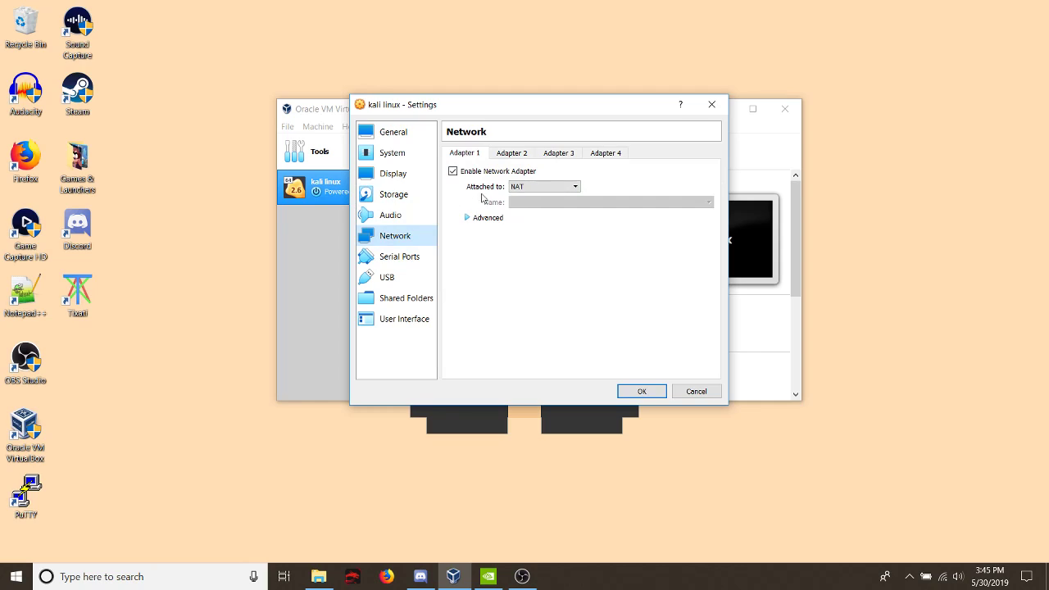
left_click(411, 255)
left_click(408, 278)
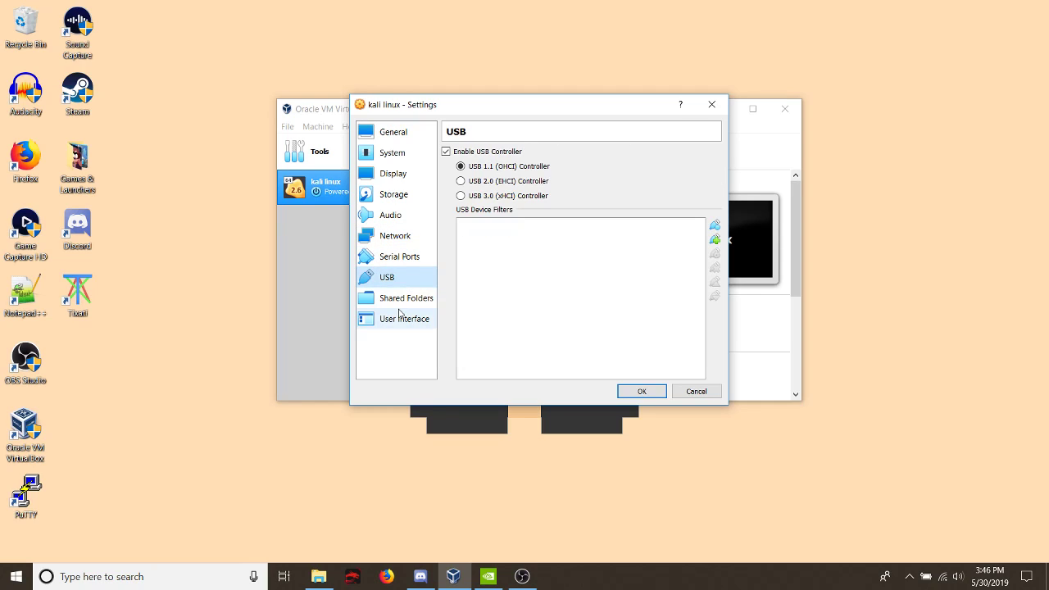
left_click(393, 196)
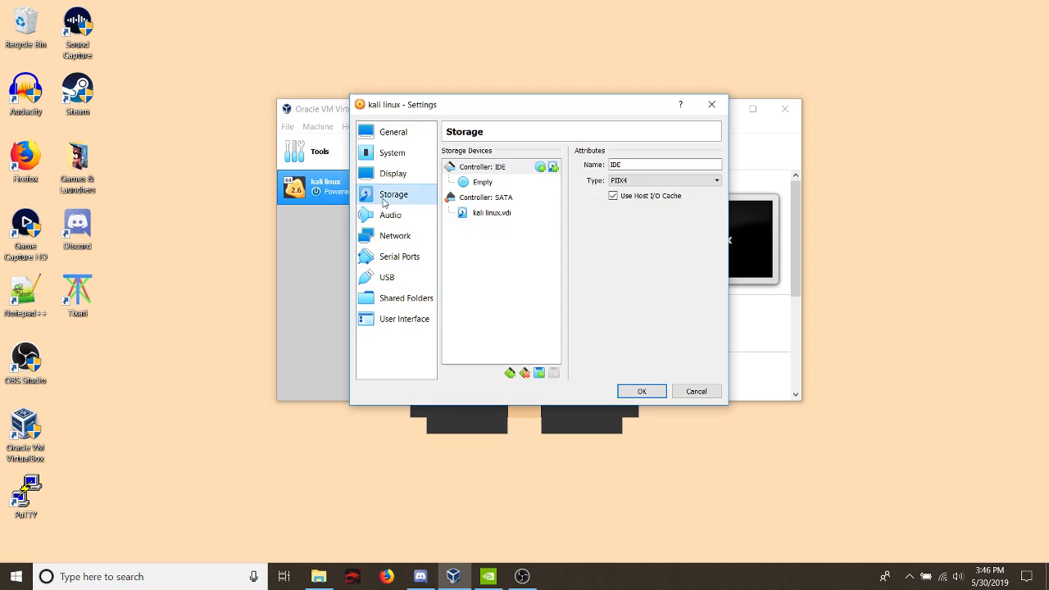
- Check the motherboard, processor and acceleration settings, keeping 1 CPU, and save the machine's settings
left_click(392, 154)
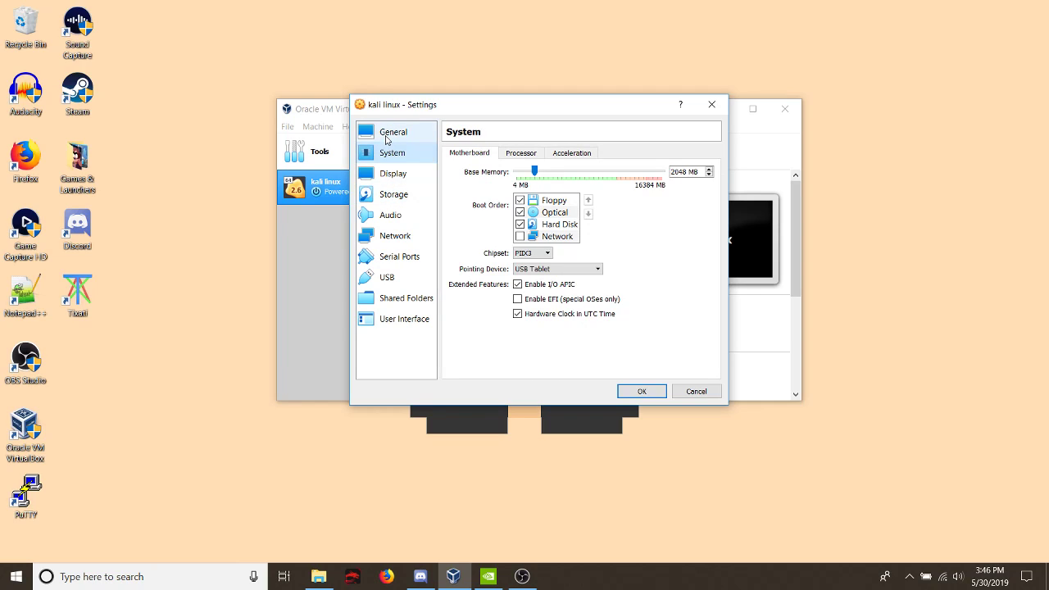
left_click(519, 156)
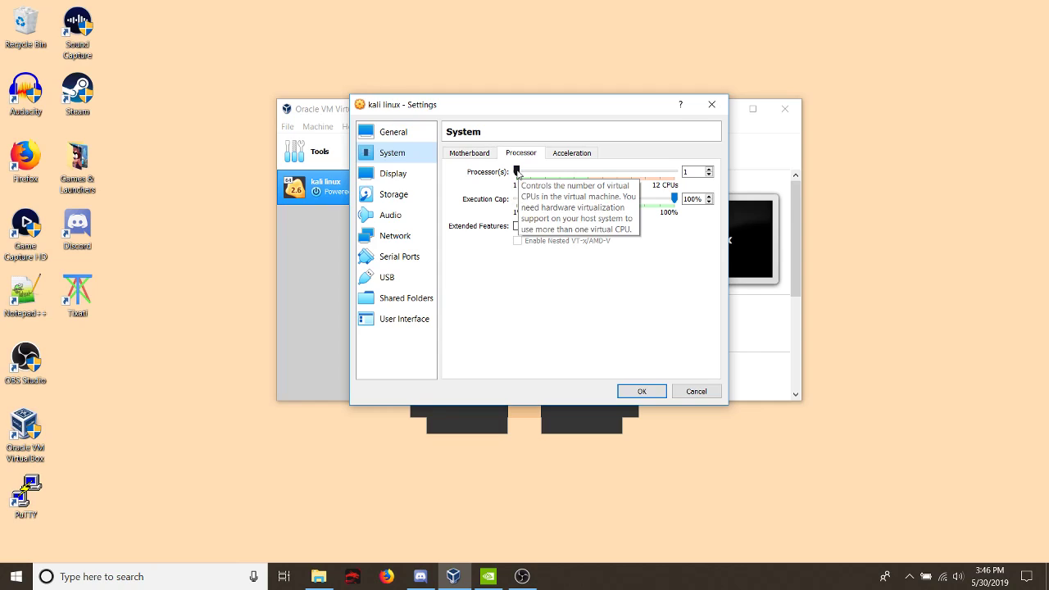
left_click_drag(517, 172, 587, 176)
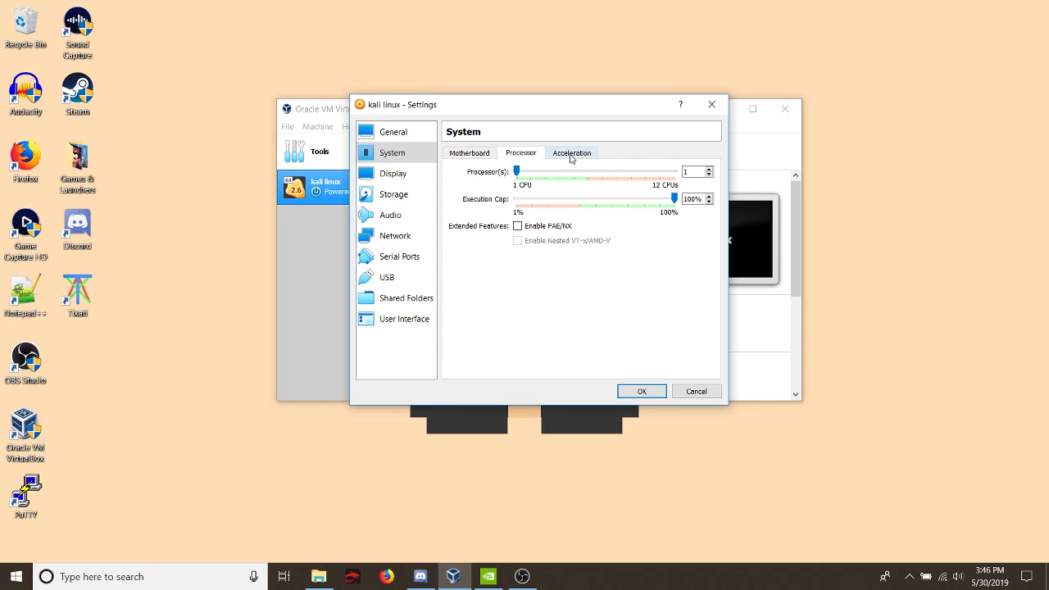
left_click(572, 154)
left_click(469, 153)
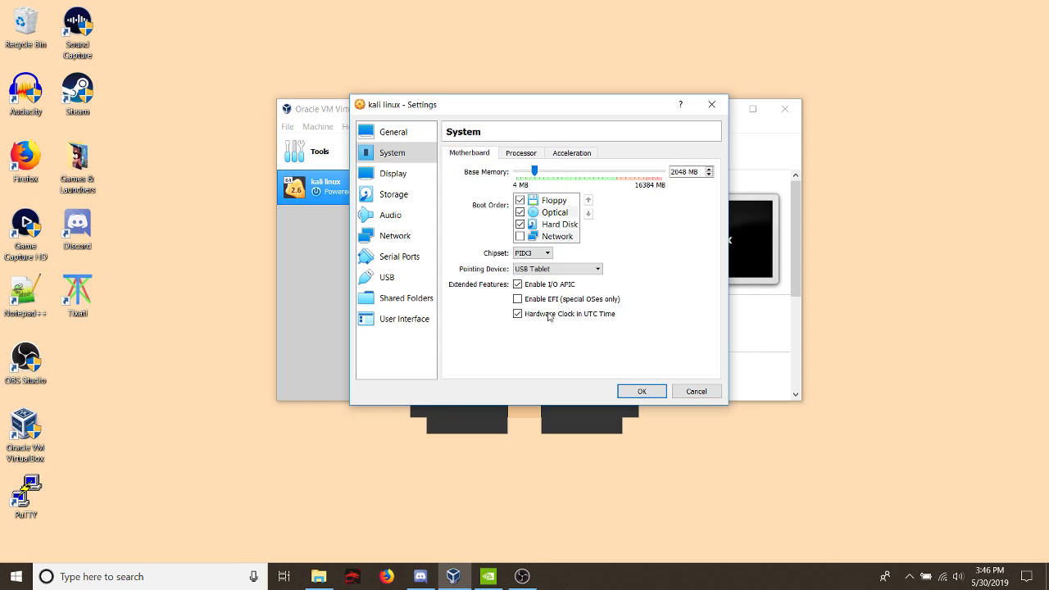
left_click(643, 392)
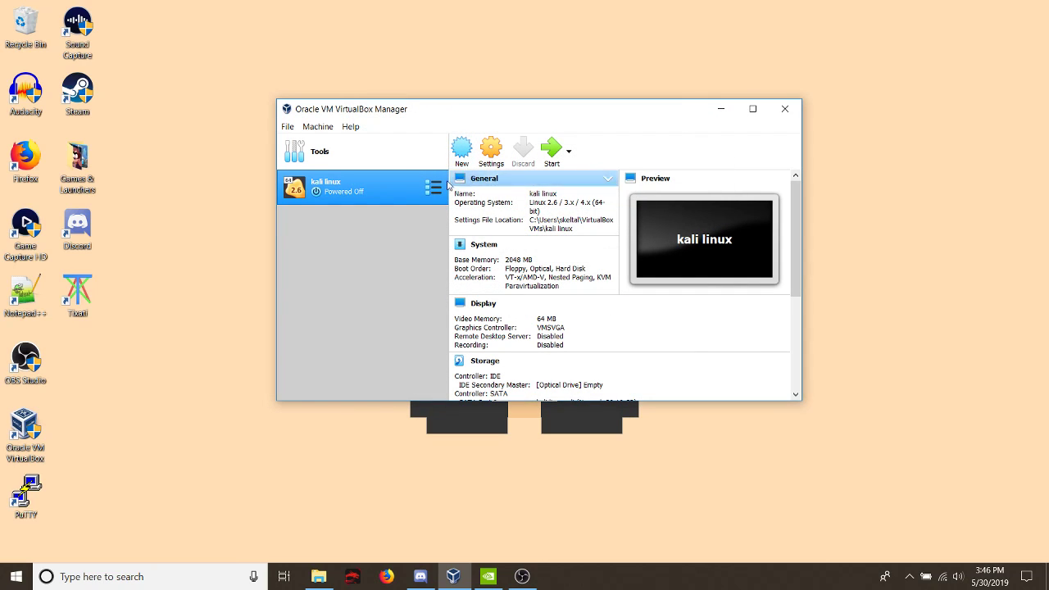
- Start the kali linux machine with kali-linux-lxde-2019.2-amd64.iso from the Downloads folder as its start-up disk
left_click(552, 151)
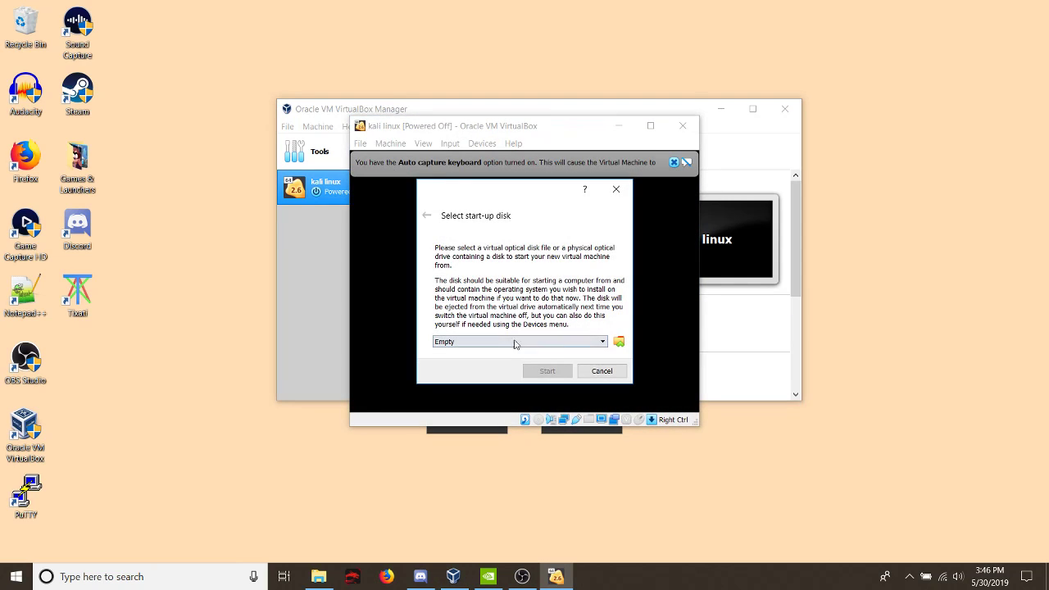
left_click(618, 343)
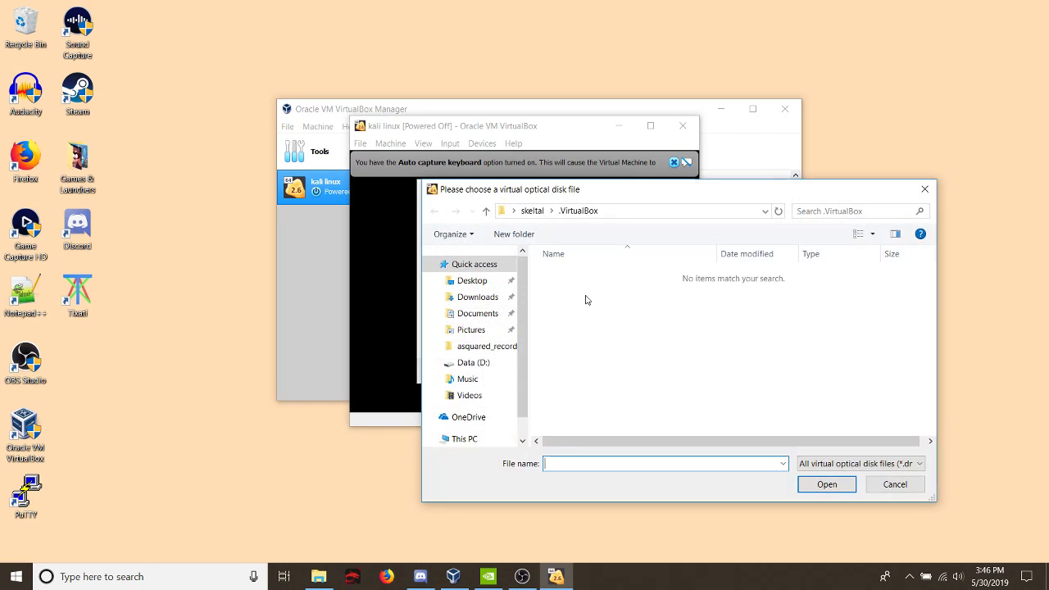
left_click(481, 300)
left_click(592, 320)
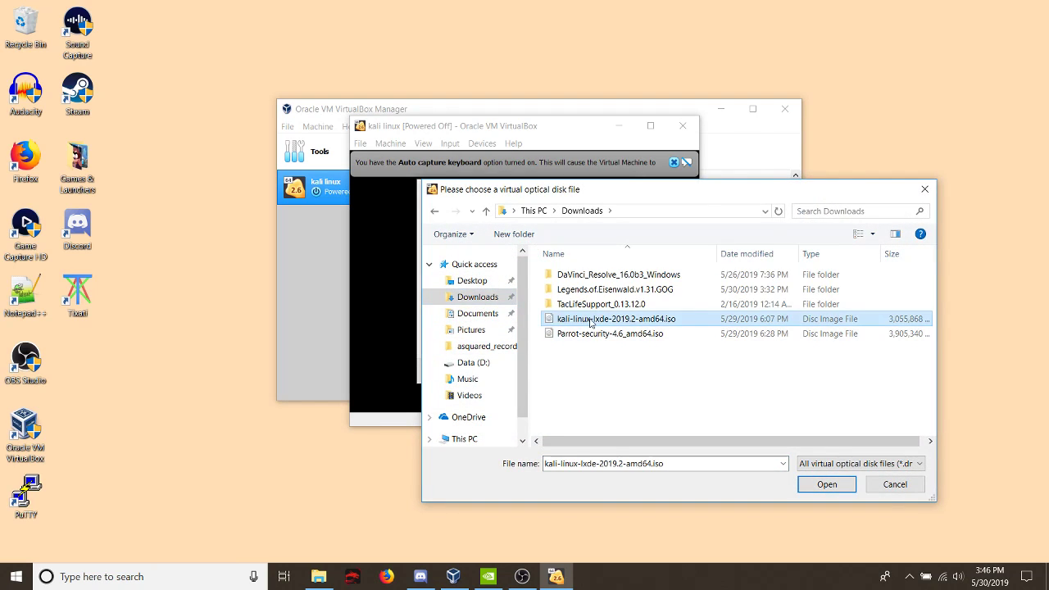
double_click(592, 320)
left_click(541, 371)
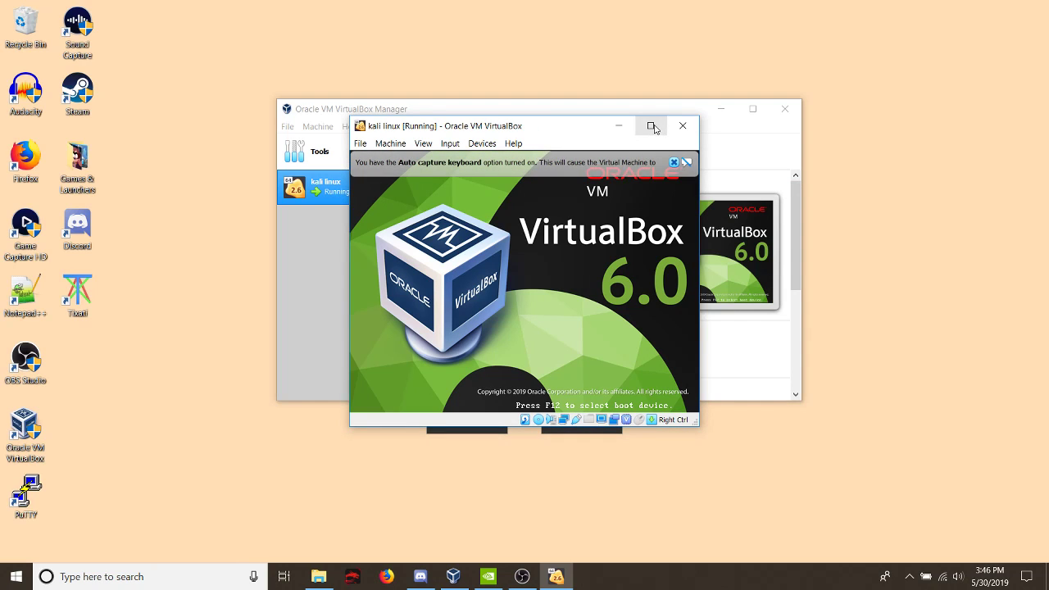
- Dismiss the input capture notice and maximize the running kali linux machine's window
left_click(564, 314)
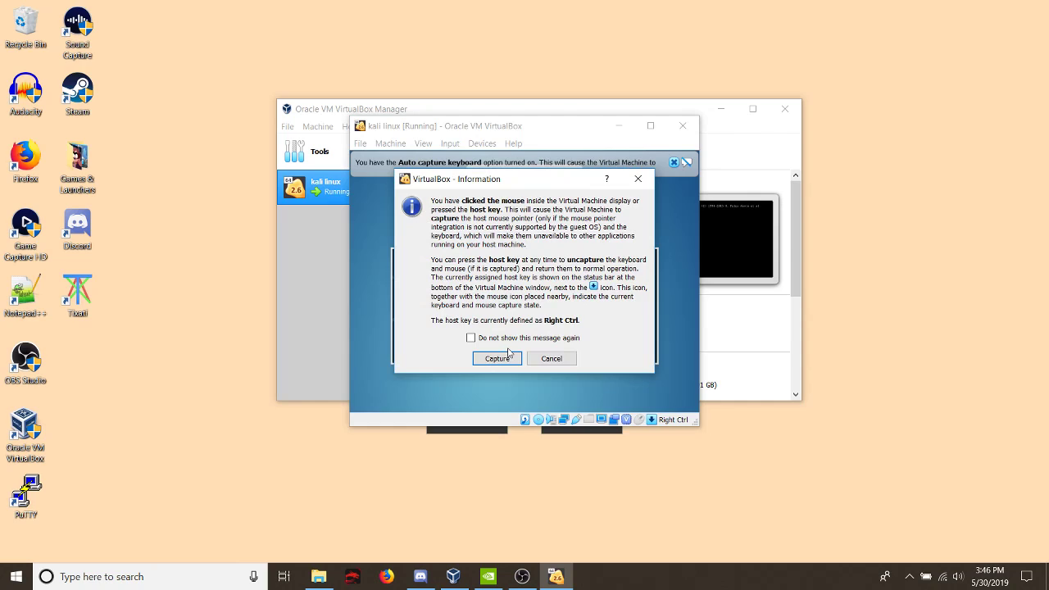
key("Return")
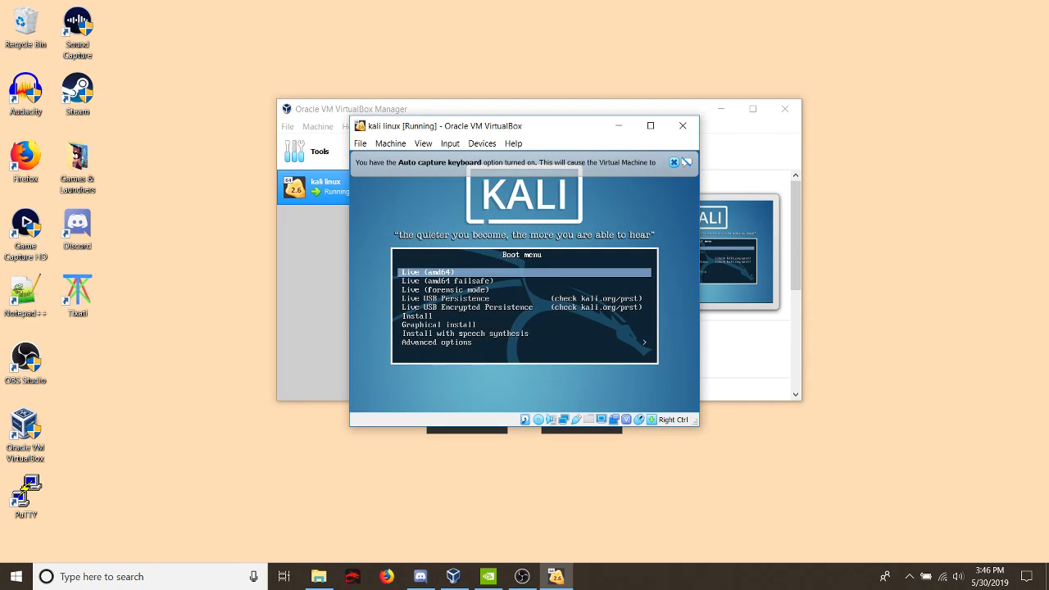
left_click(650, 126)
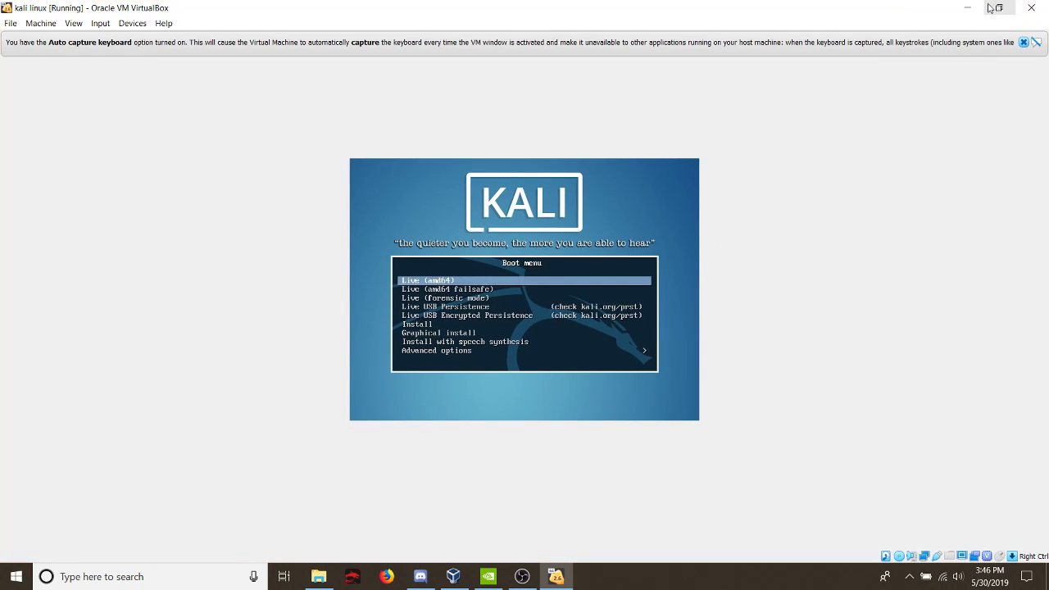
- Let the virtual machine capture the input and start the Graphical install from the Kali boot menu
left_click(861, 286)
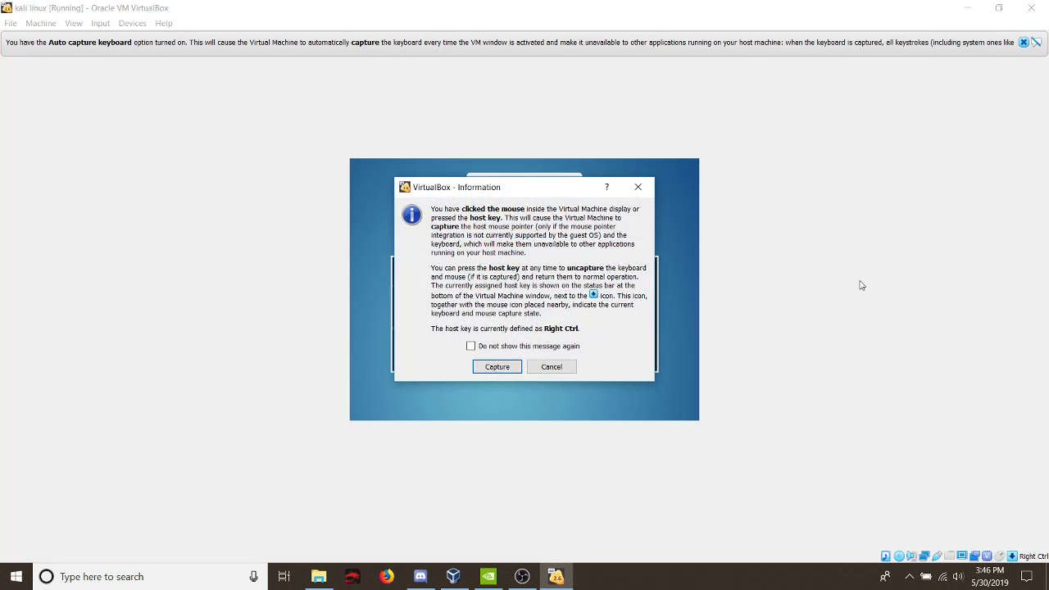
left_click(497, 367)
key("Down")
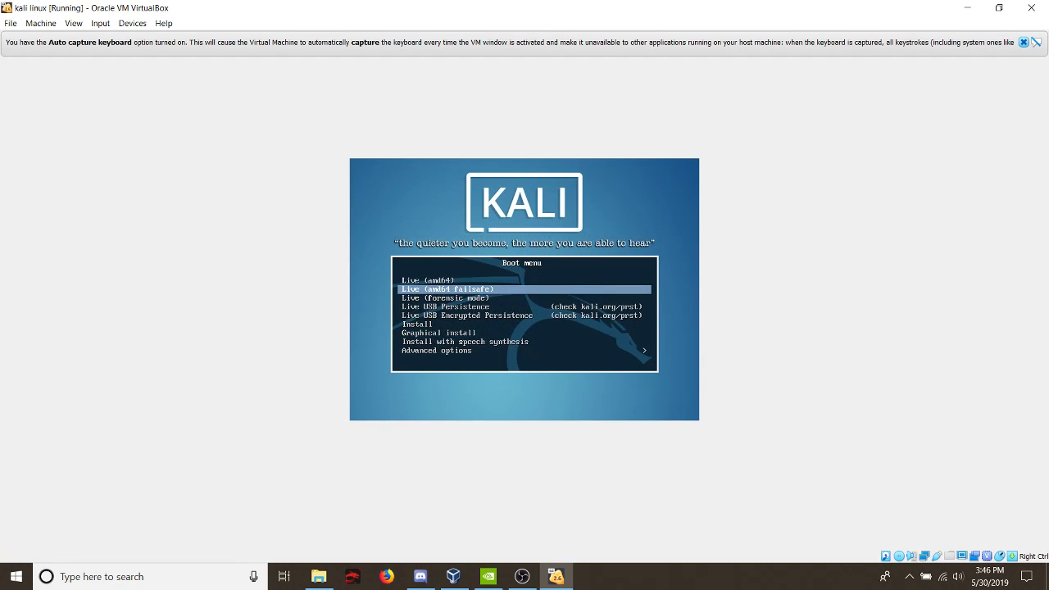
key("Down")
key("Down")
key("Down")
key("Down")
key("Down")
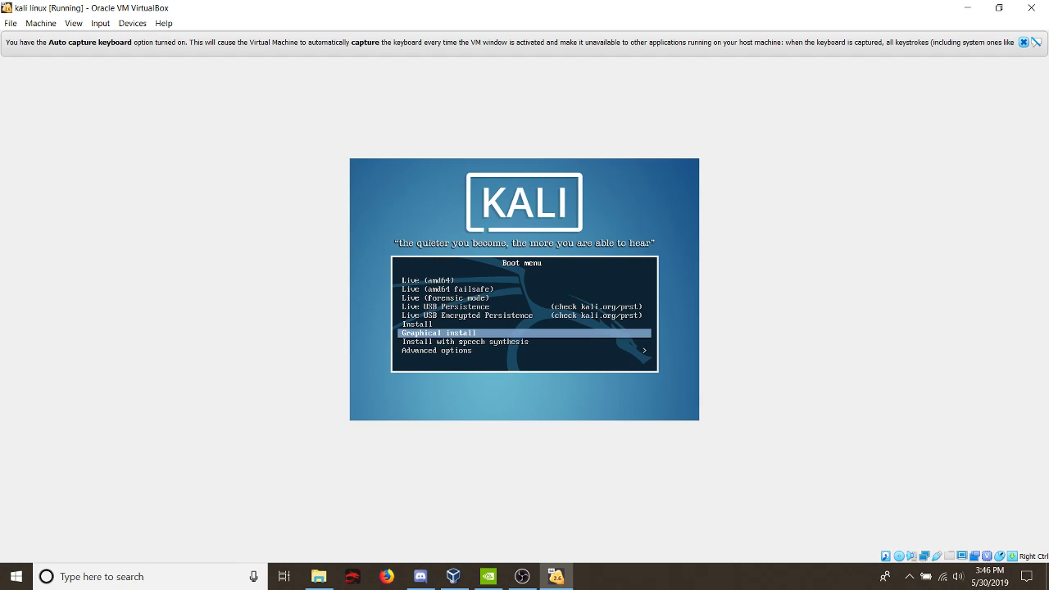
key("Return")
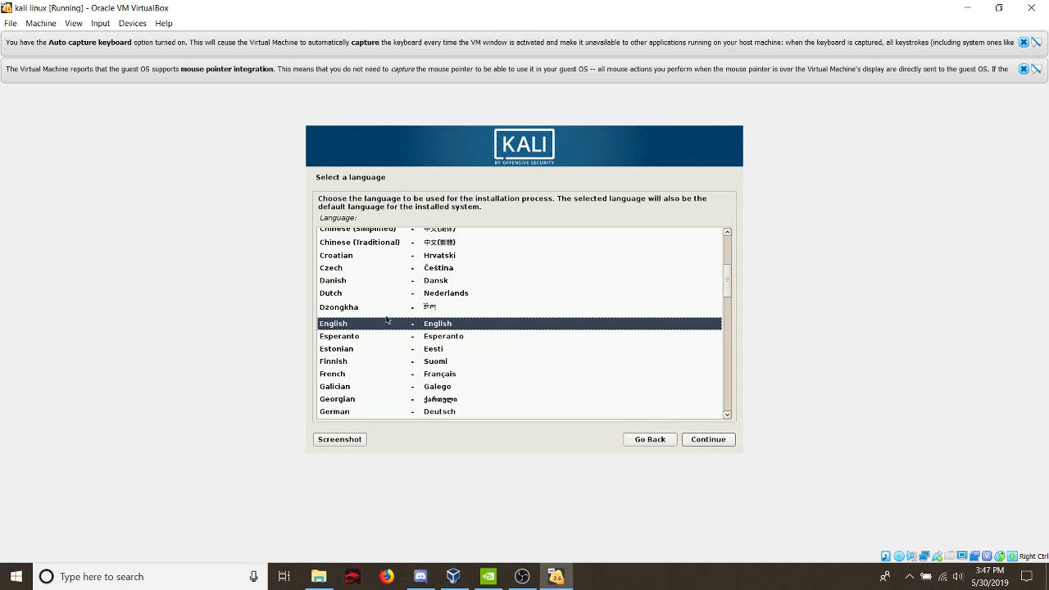
- Accept English, the default location and the American English keymap, and use hostname kali with domain name kali.local
left_click(717, 442)
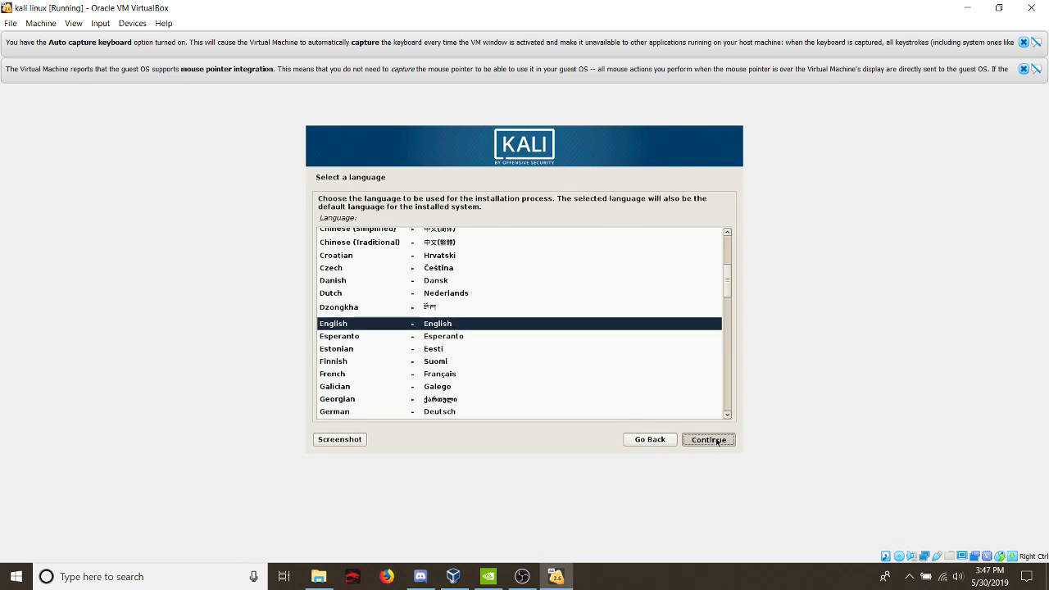
left_click(703, 441)
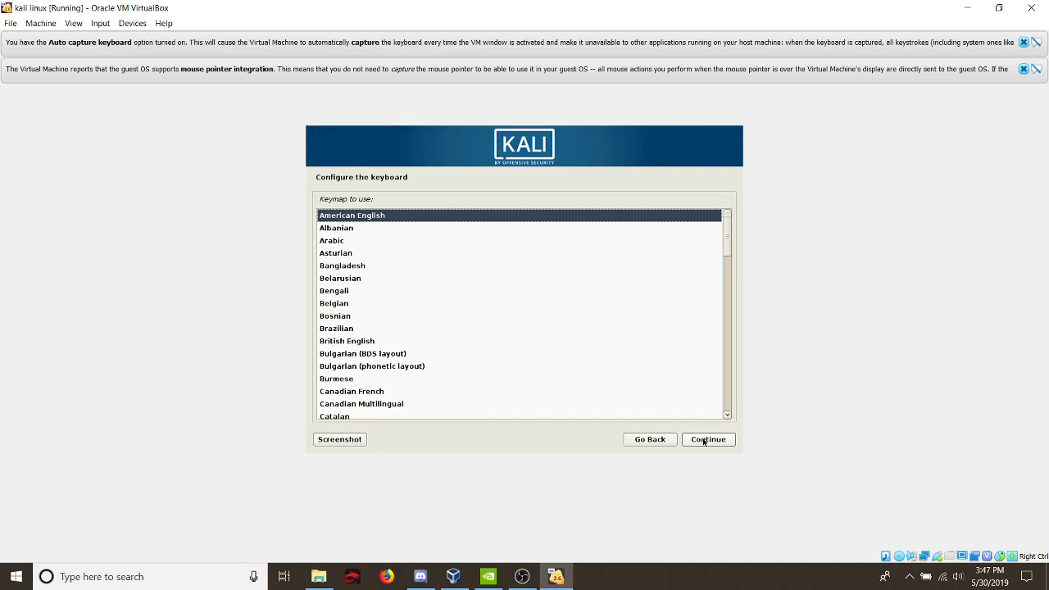
left_click(722, 442)
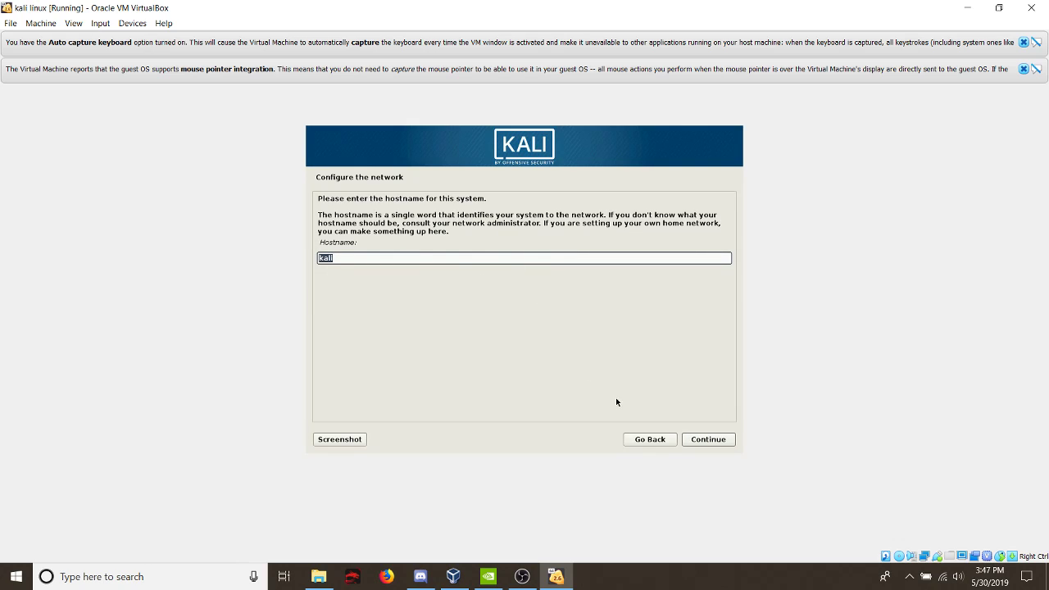
left_click(693, 444)
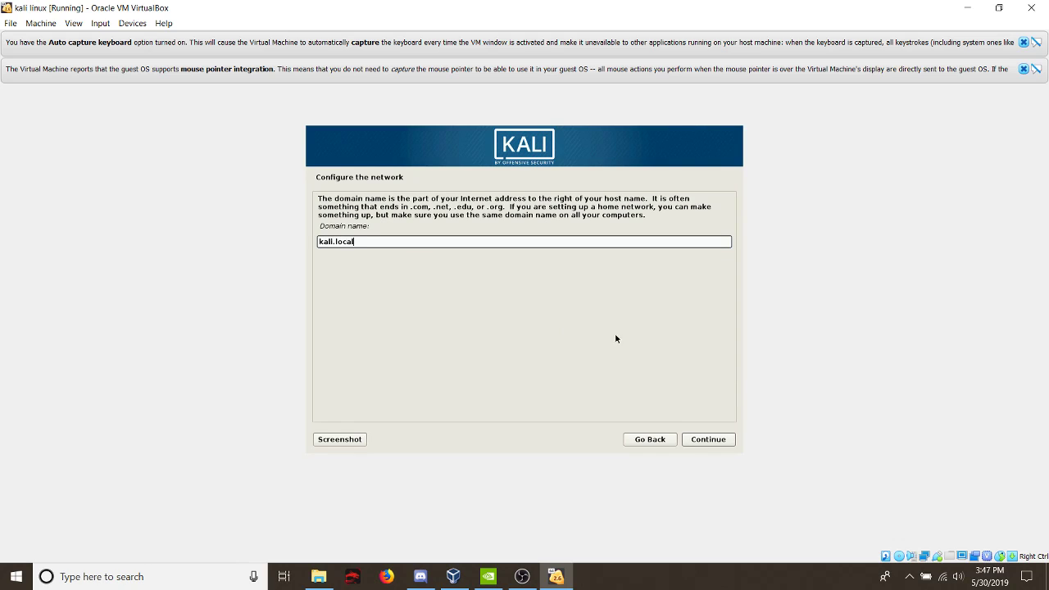
left_click(722, 440)
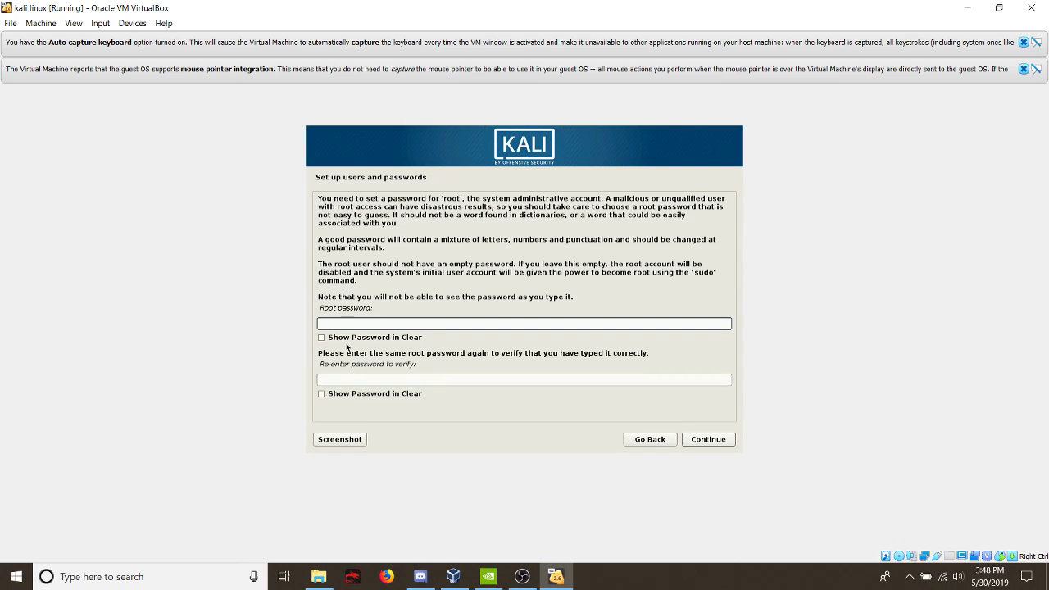
- Enter and verify the root password, and select the Central time zone for the clock
type("**")
key("Tab")
type("******")
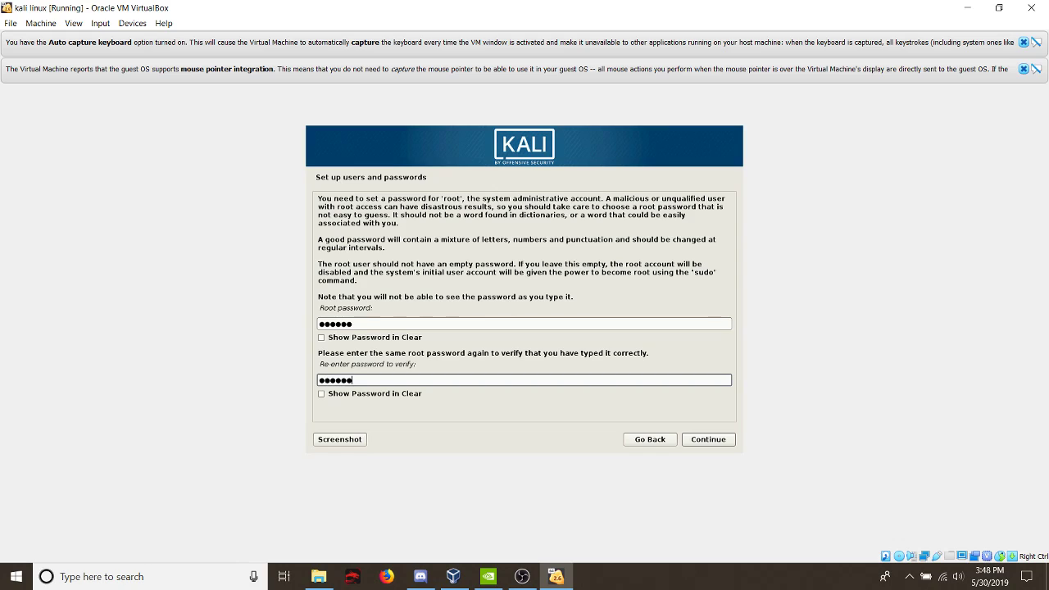
left_click(697, 441)
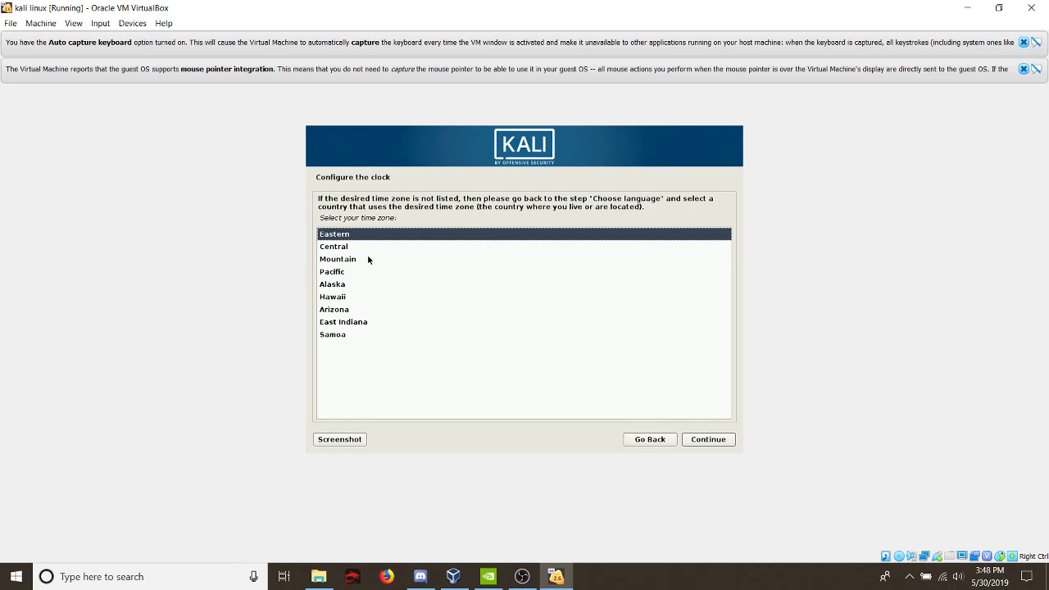
key("Down")
left_click(708, 441)
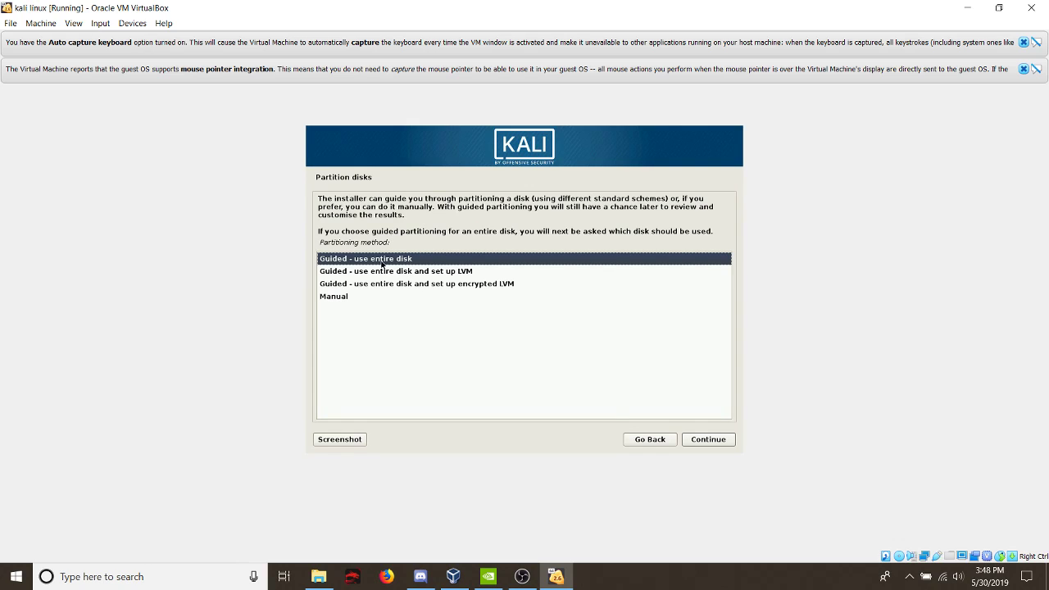
- Partition the entire VBOX hard disk with the guided method, all files in one partition, and write the changes to disk
left_click(695, 441)
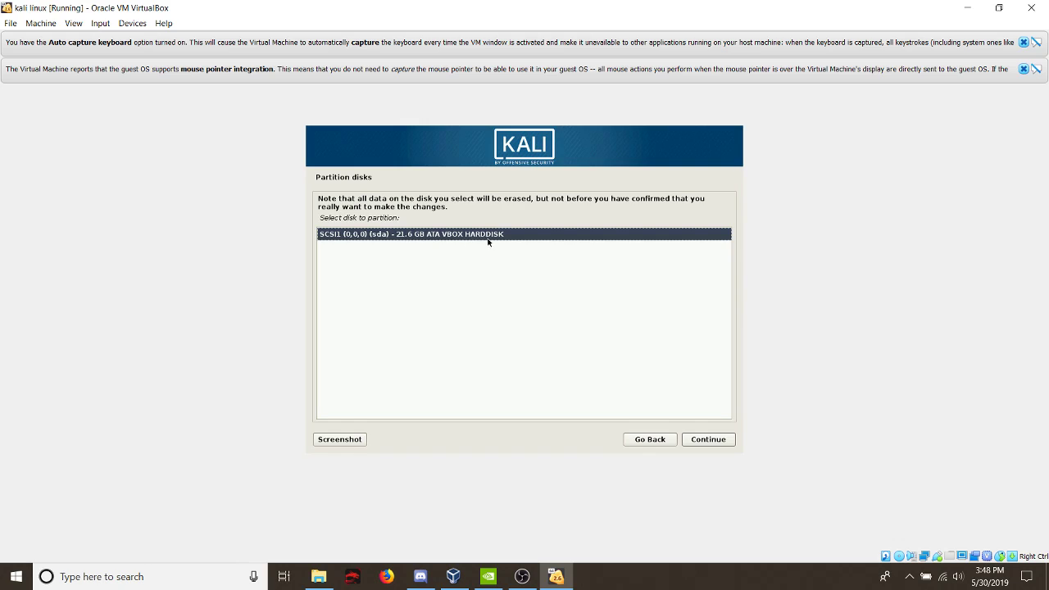
left_click(703, 444)
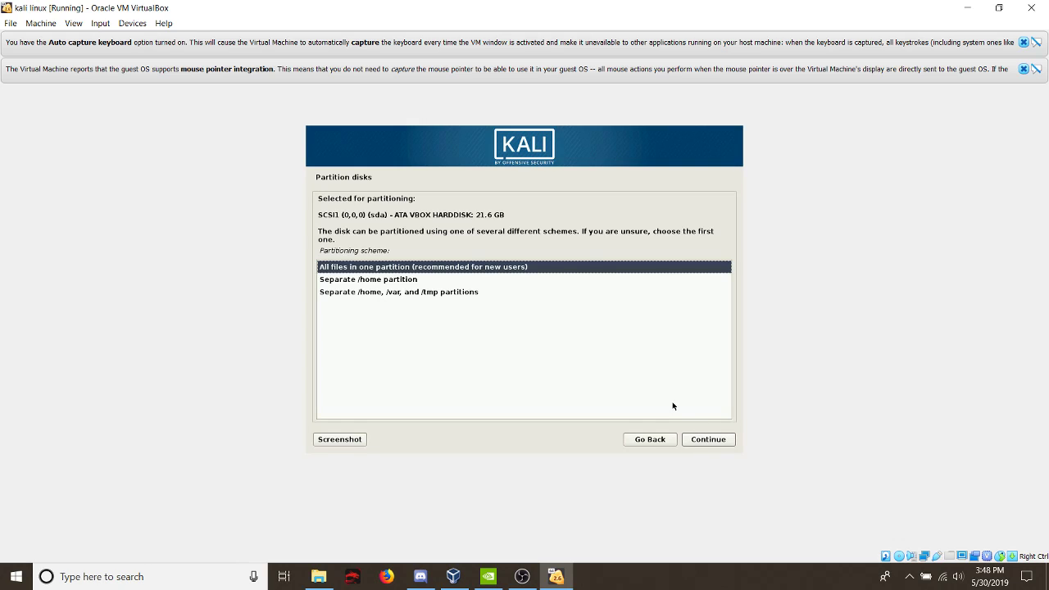
left_click(709, 442)
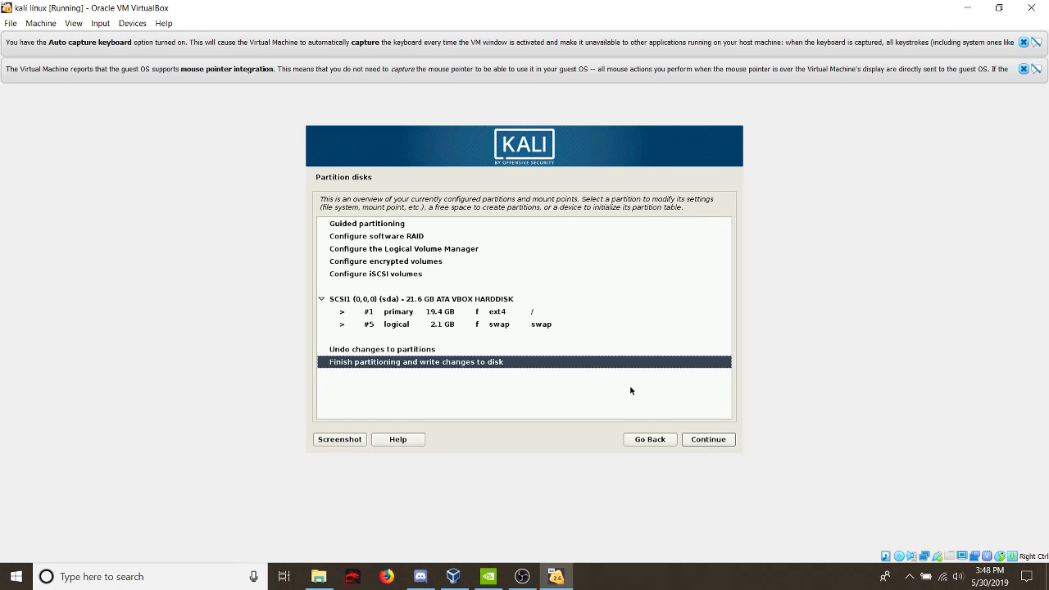
left_click(700, 442)
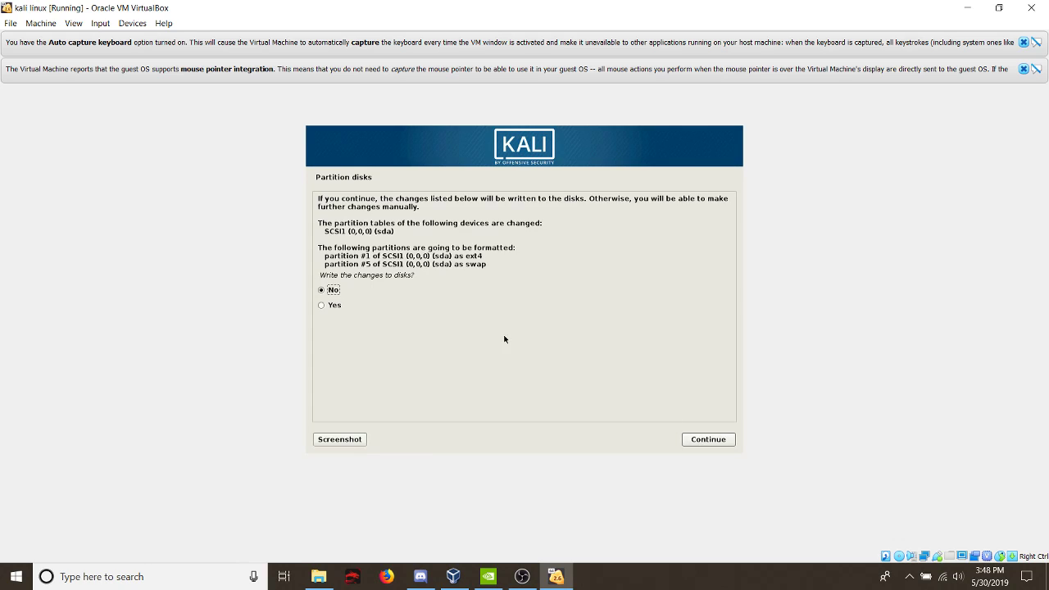
left_click(322, 305)
left_click(709, 438)
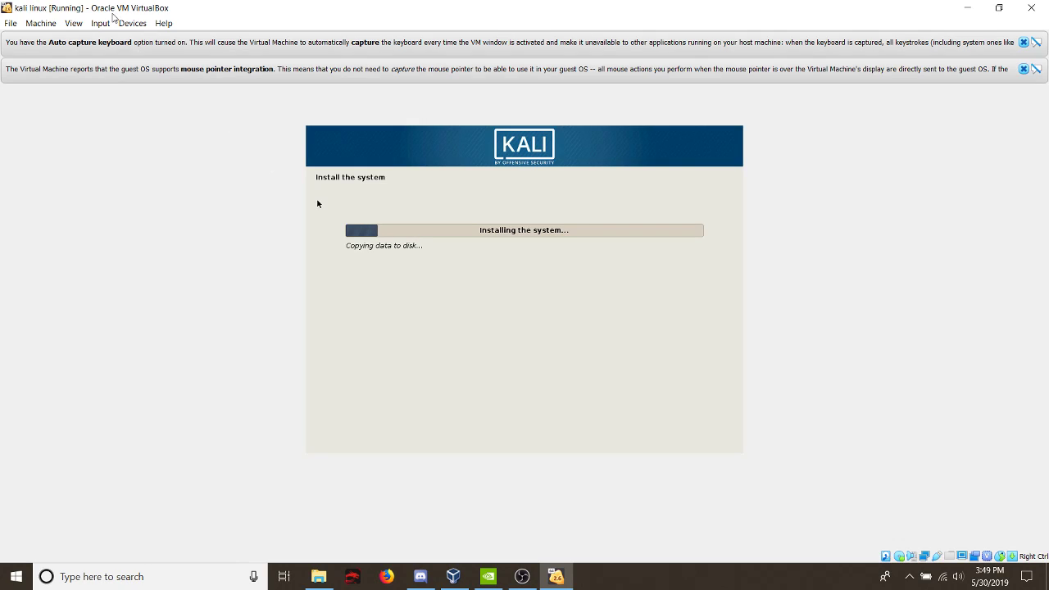
- Review the running machine's device options, including shared folders, shared clipboard, drag and drop and the Guest Additions image
left_click(100, 23)
mouse_move(140, 27)
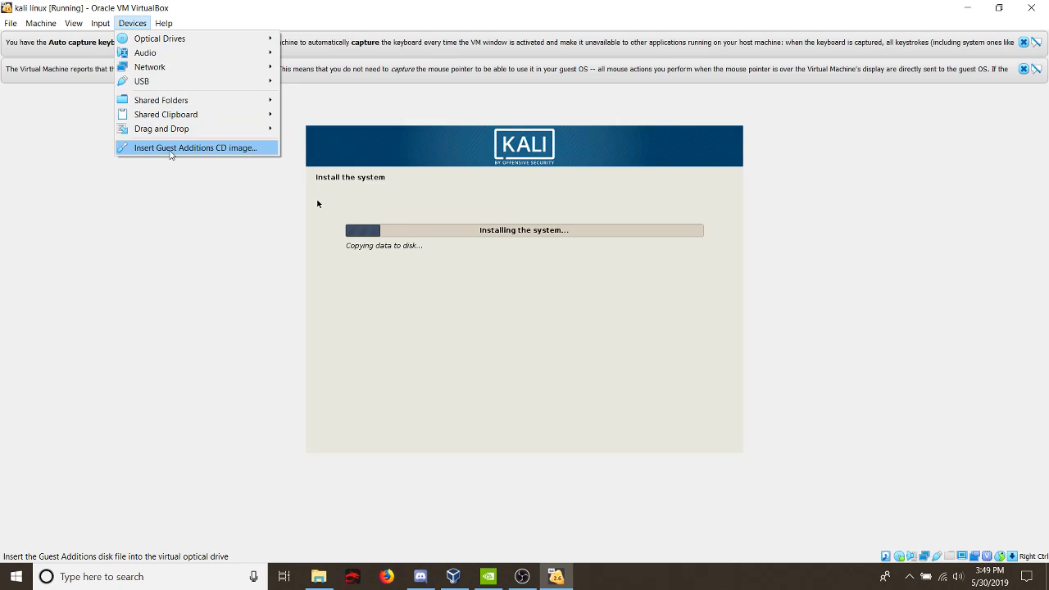
left_click(4, 148)
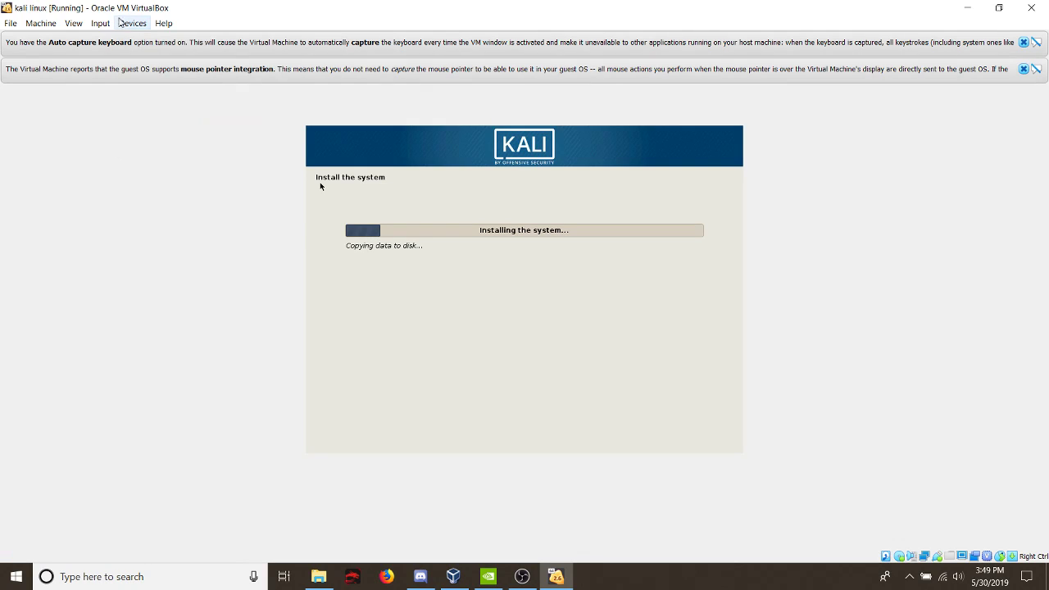
left_click(131, 24)
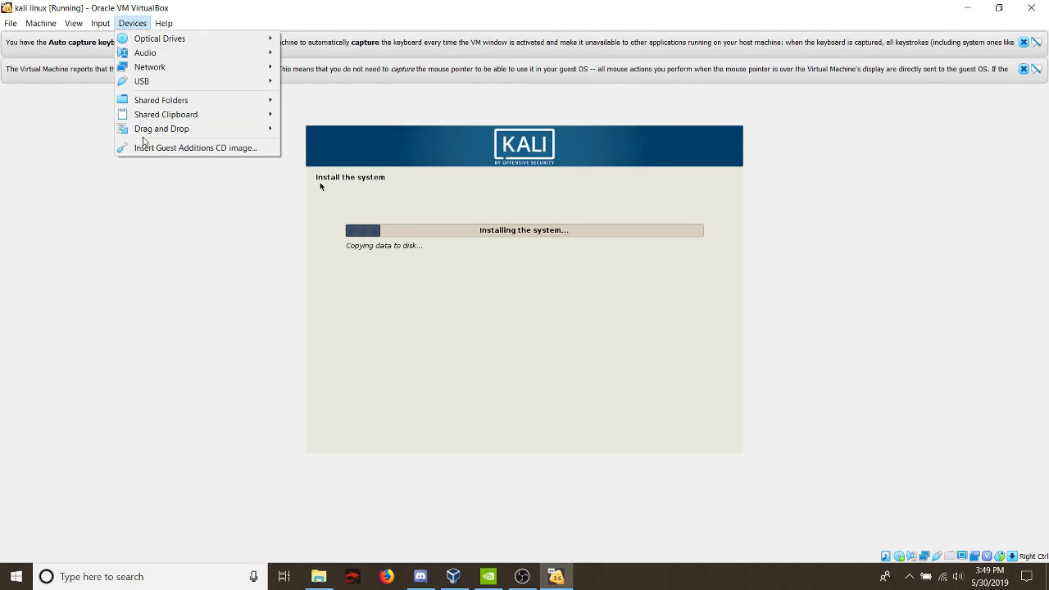
mouse_move(159, 101)
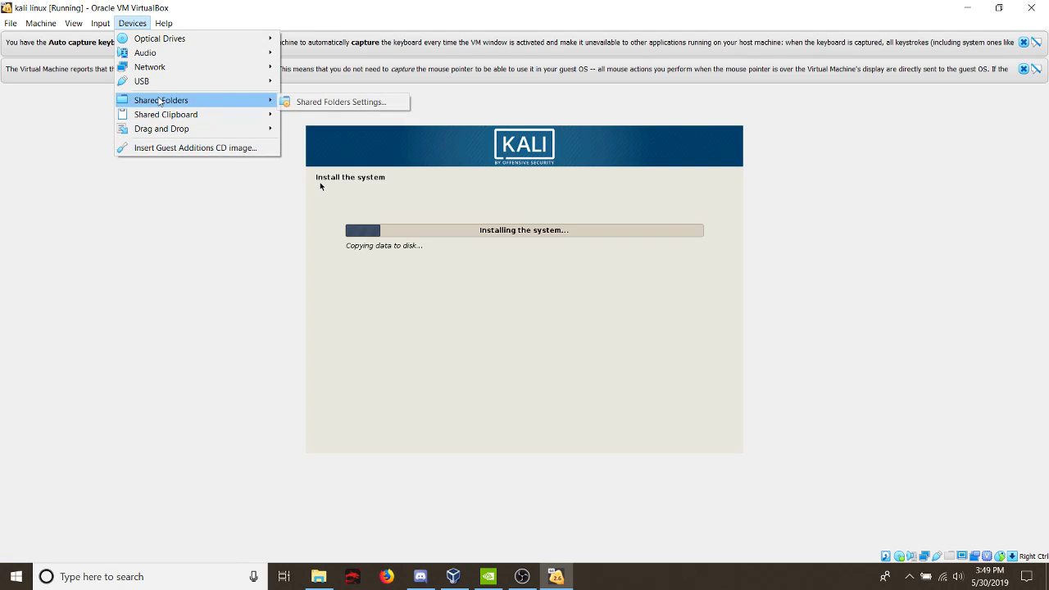
mouse_move(176, 131)
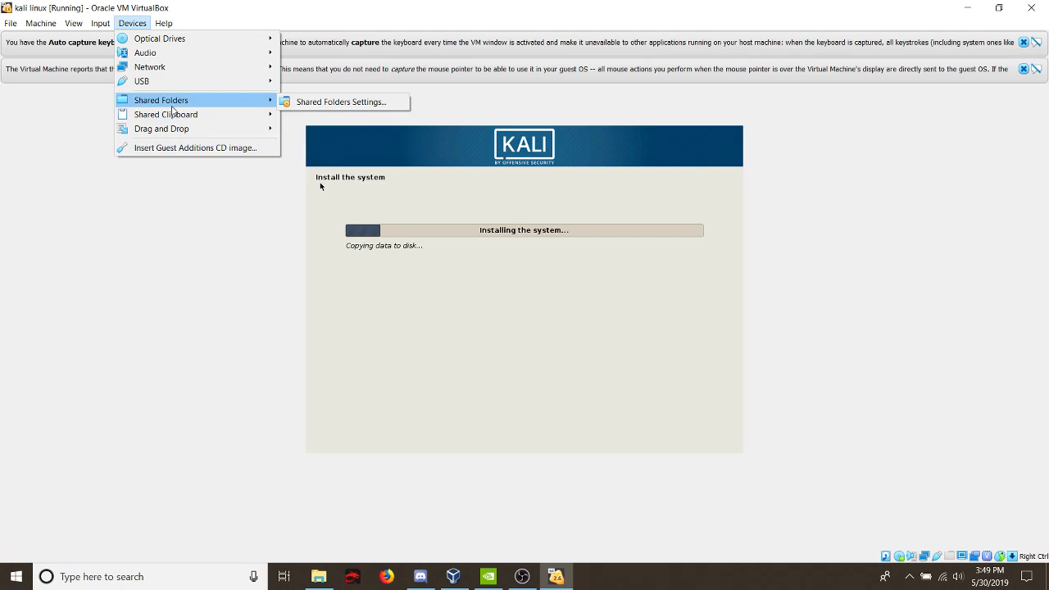
left_click(469, 272)
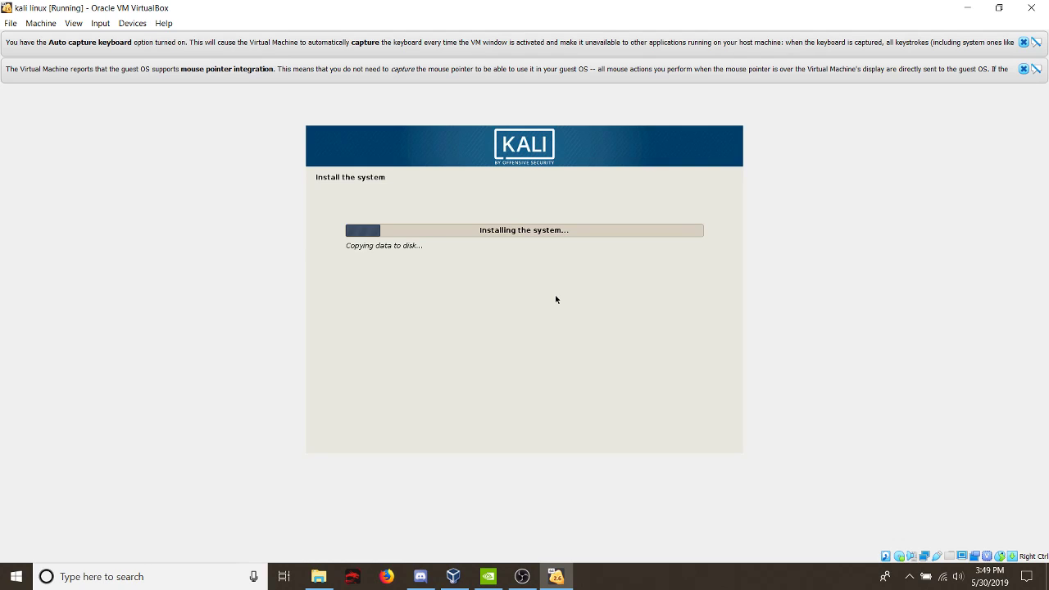
- Review the running machine's virtual screen size and scaling options, its active network operations and its machine commands
left_click(72, 23)
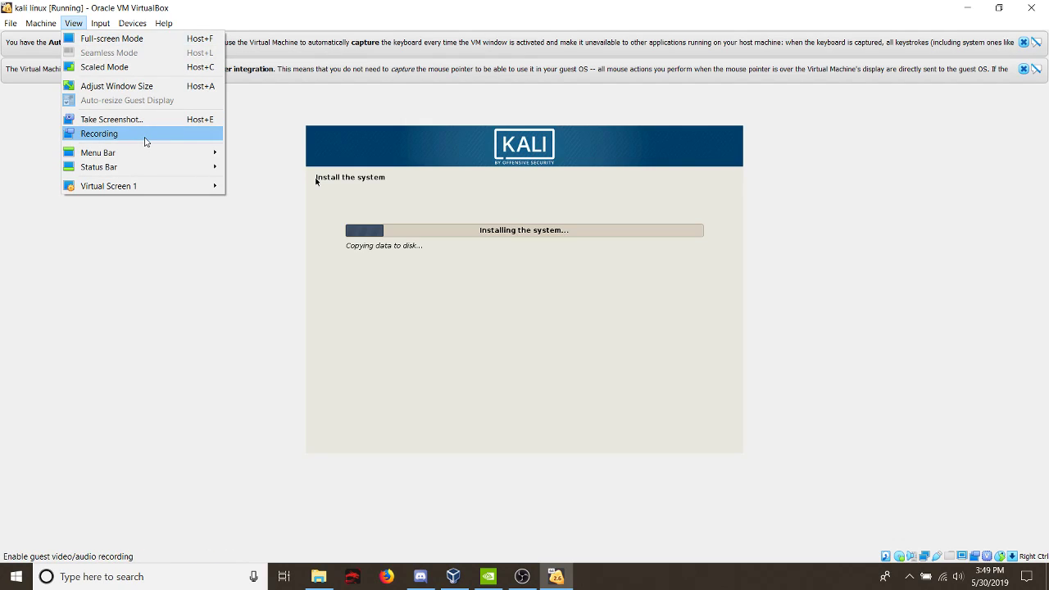
mouse_move(158, 186)
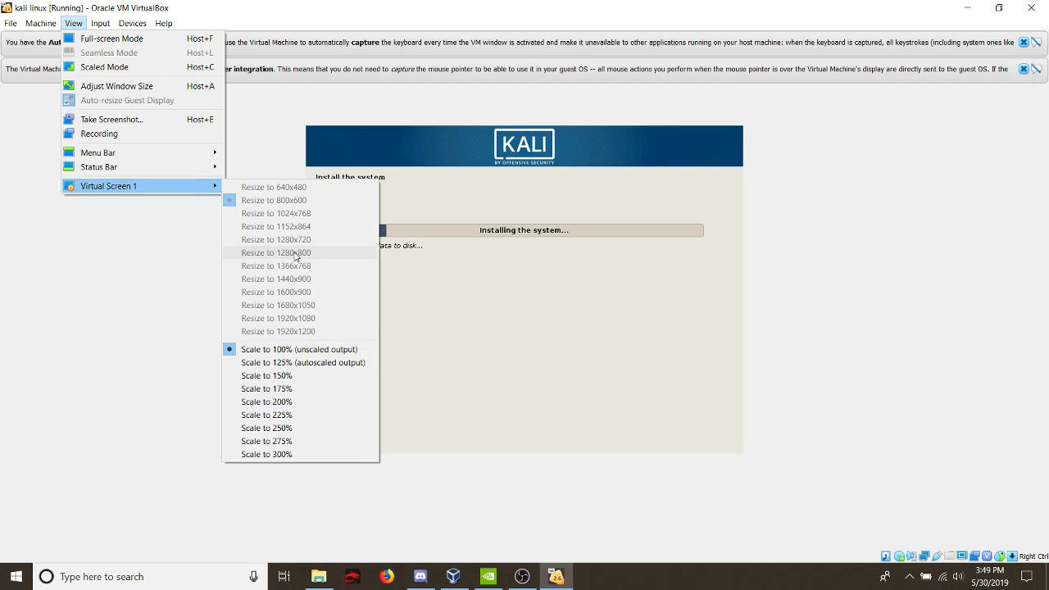
mouse_move(37, 29)
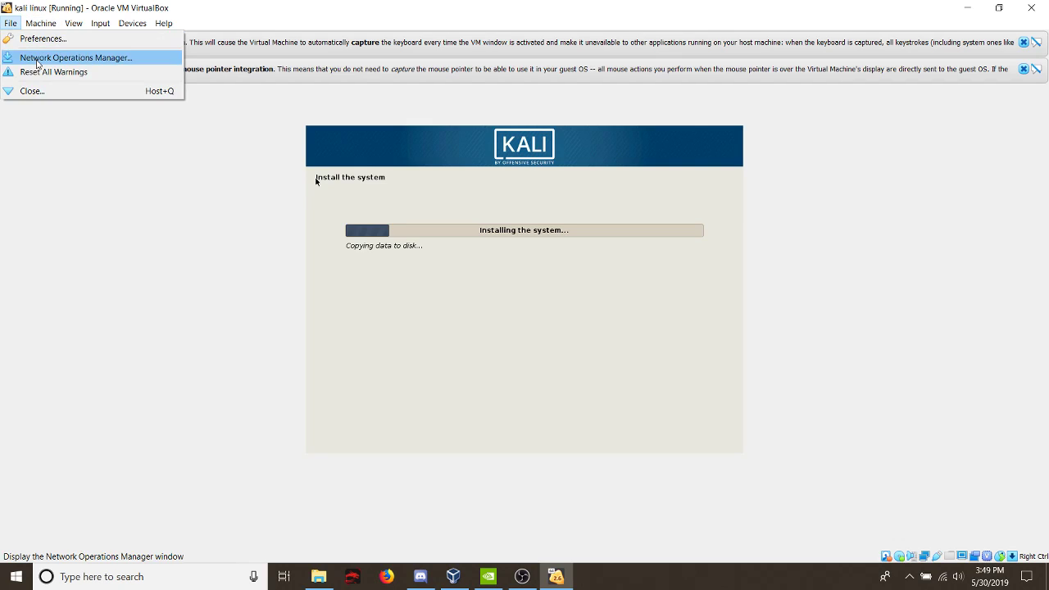
left_click(65, 54)
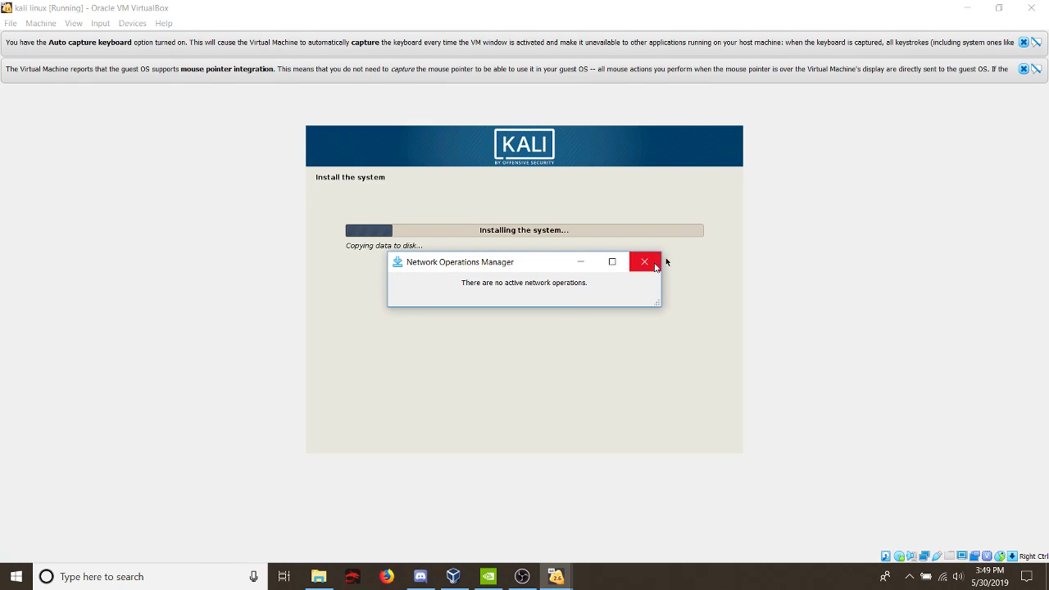
left_click(644, 261)
left_click(12, 23)
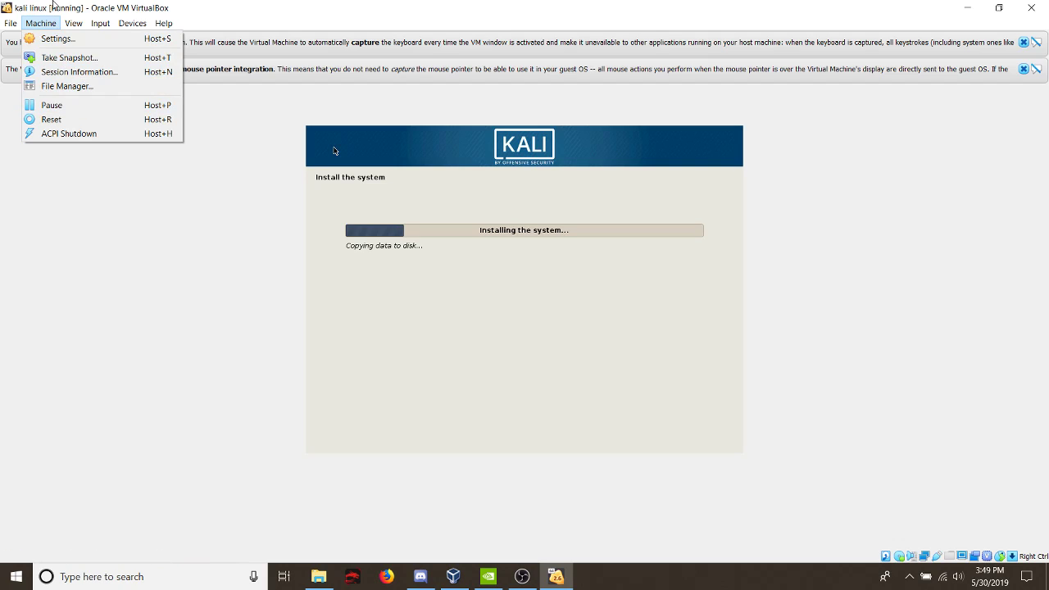
- Try to enable video and audio recording of the running guest, and dismiss the resulting dialog
mouse_move(79, 27)
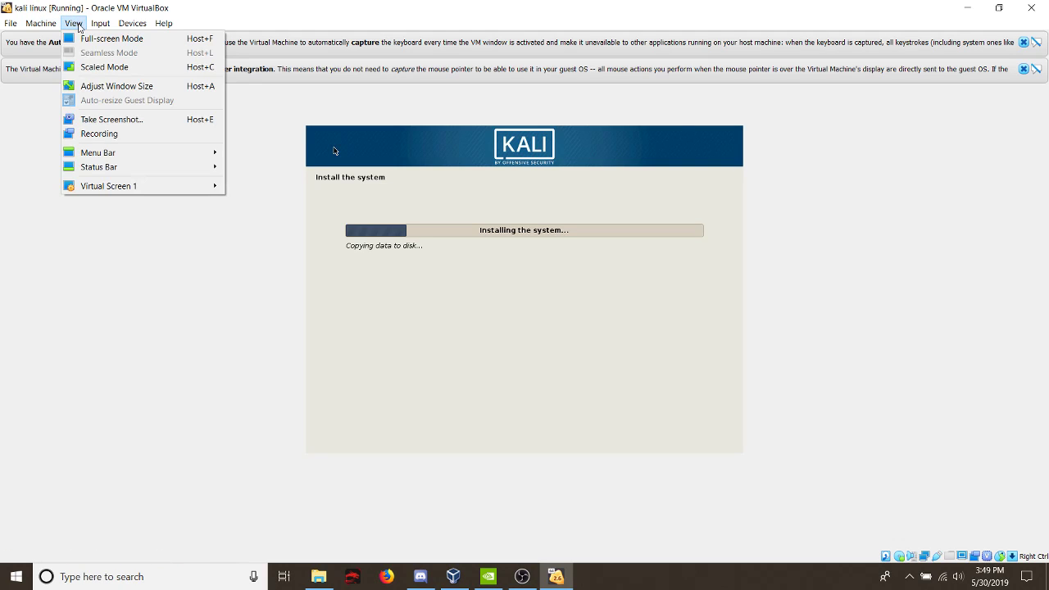
left_click(111, 133)
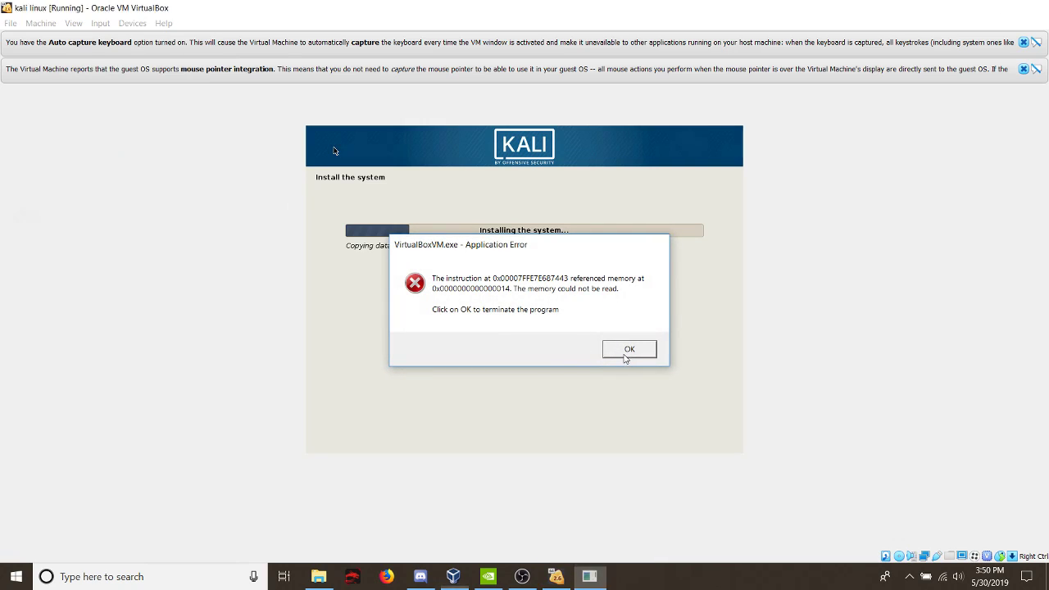
left_click(627, 352)
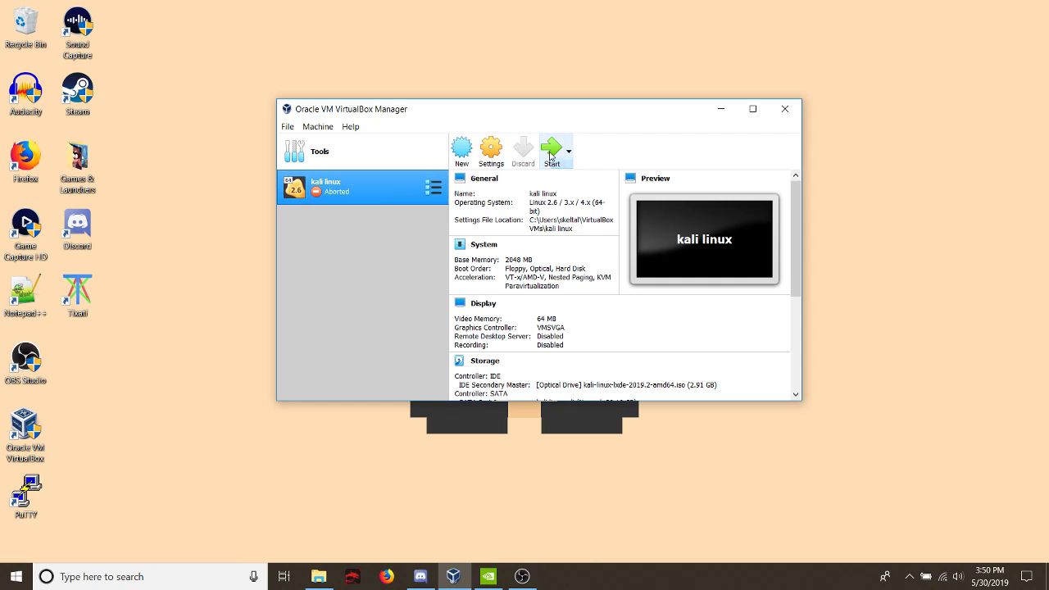
- Start the kali linux virtual machine again, dismiss the keyboard capture notice and let the machine capture the mouse and keyboard
left_click(523, 578)
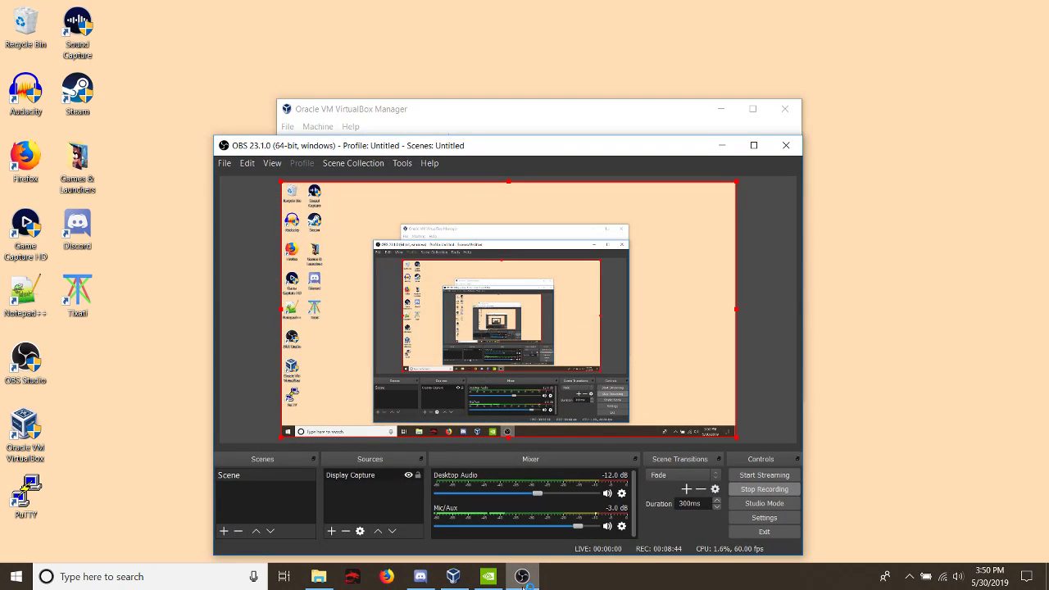
left_click(523, 578)
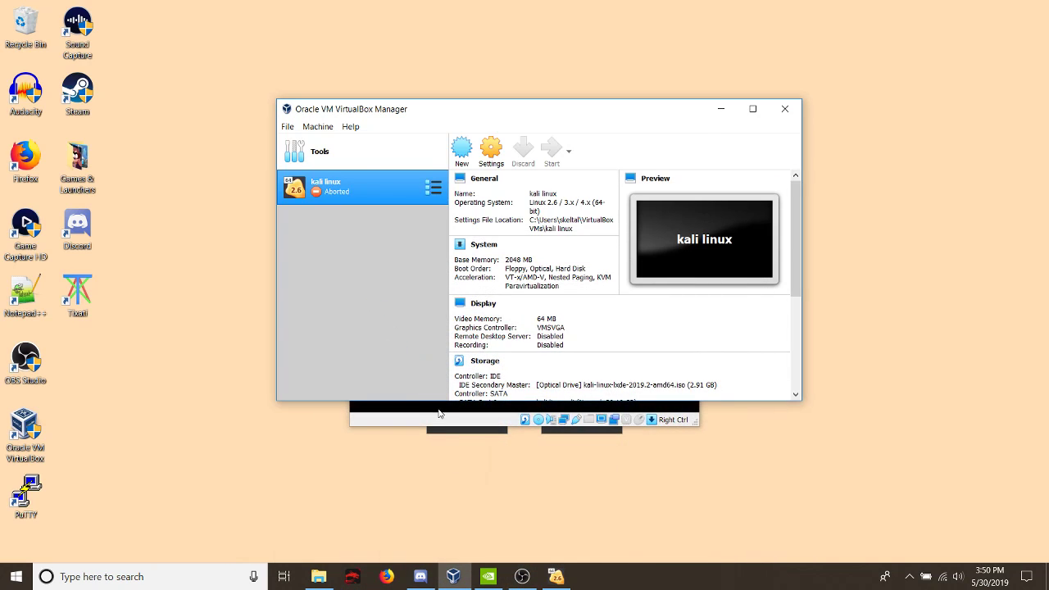
left_click(602, 341)
left_click(552, 362)
left_click(547, 370)
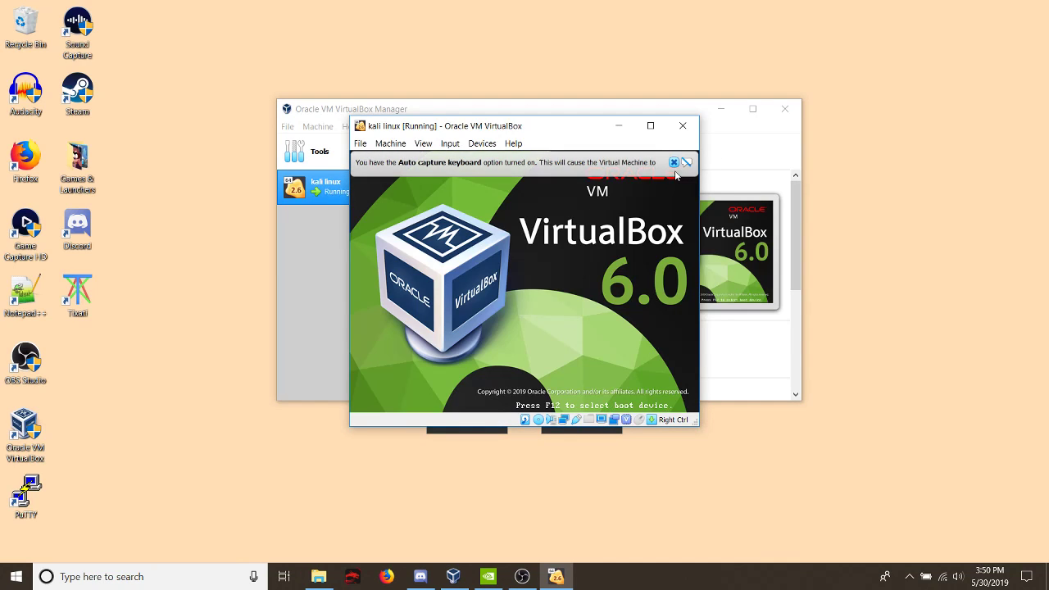
left_click(674, 162)
left_click(598, 290)
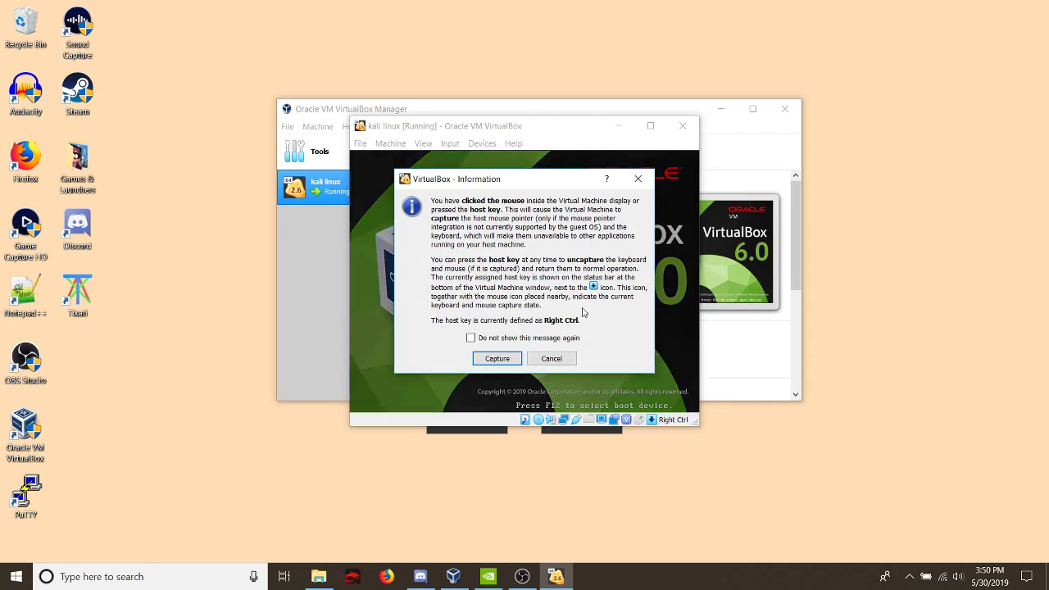
left_click(503, 355)
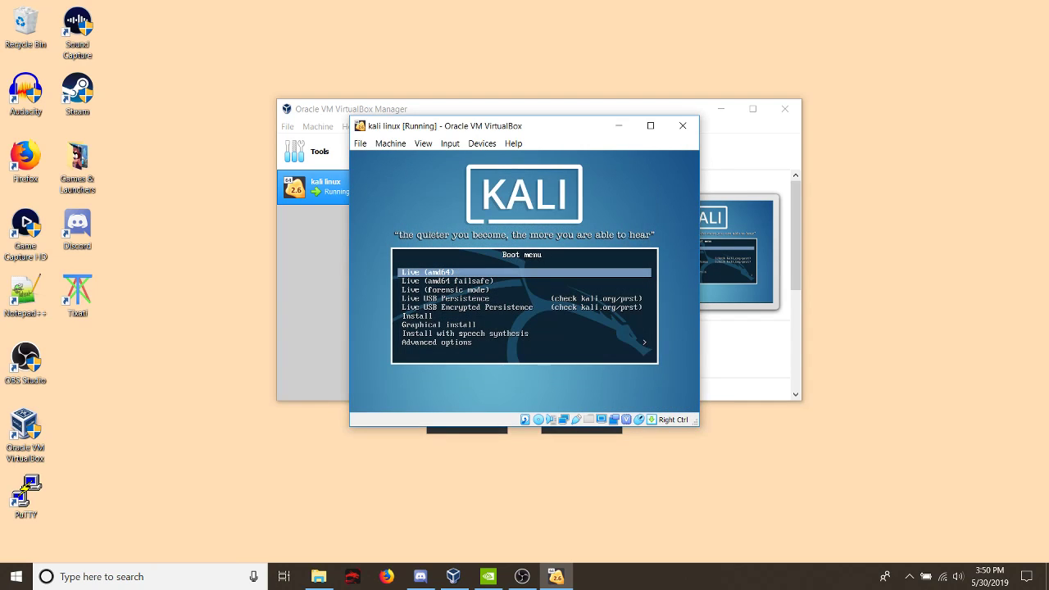
- Capture the input in the virtual machine again and start the text-mode Install from the Kali boot menu
key("Control_R")
key("Control_R")
key("Right")
key("Left")
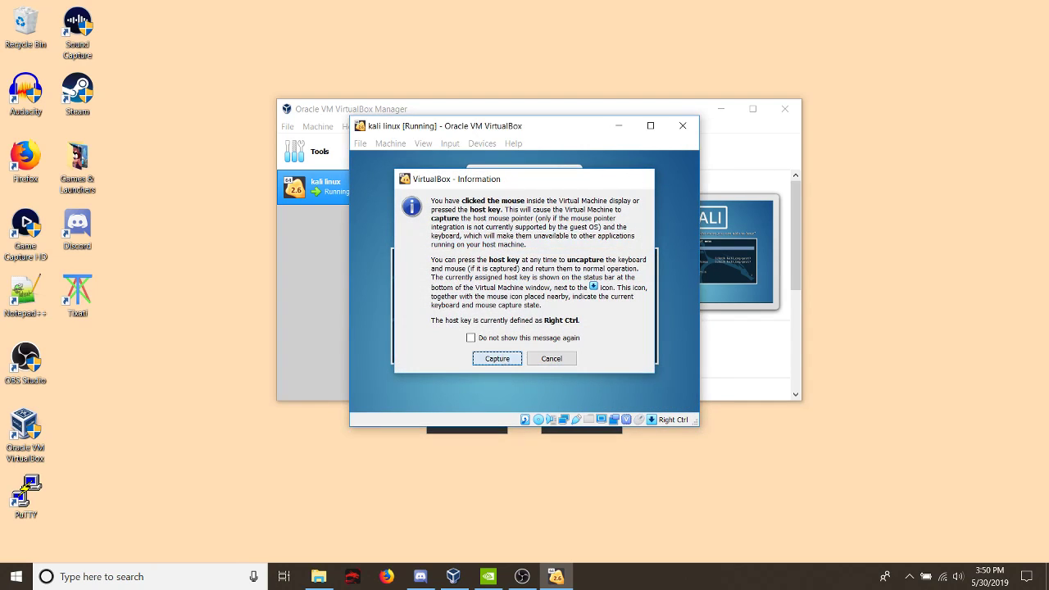
left_click(502, 357)
key("Down")
key("Down")
key("Down")
key("Down")
key("Down")
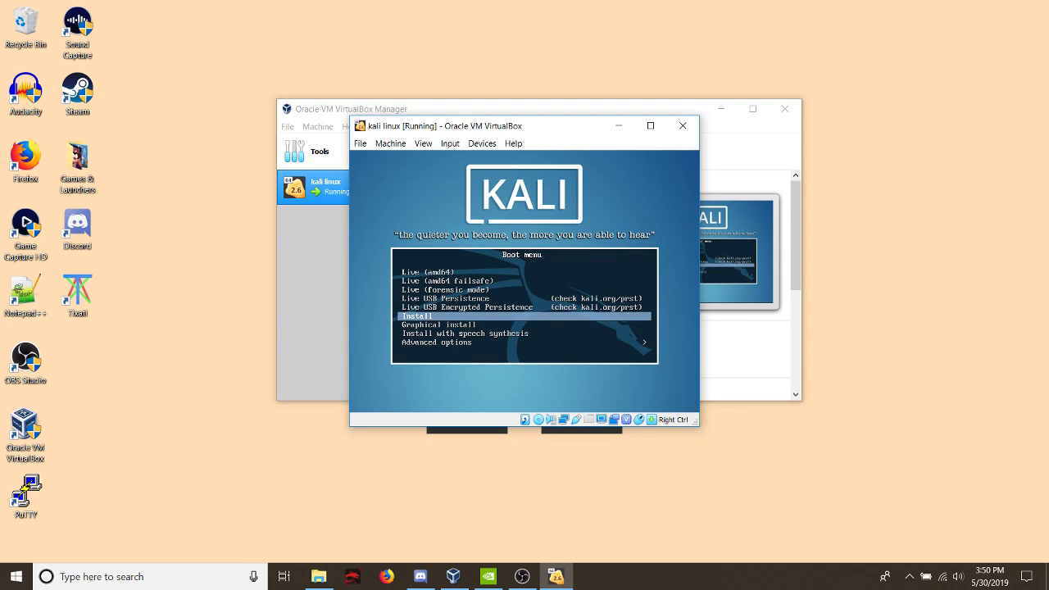
key("Return")
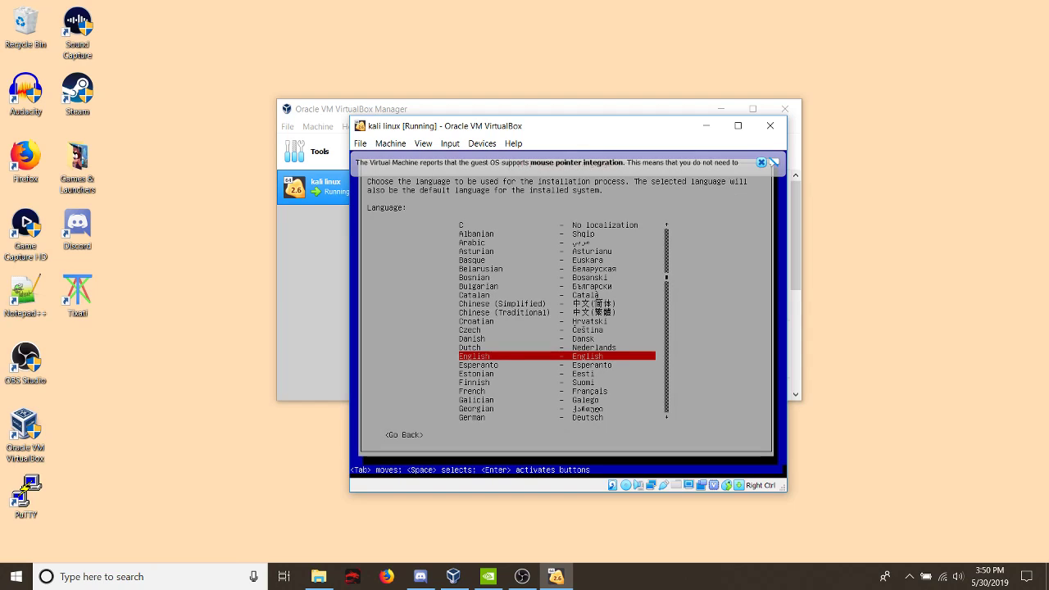
- Accept English, the default location and the default keymap, and use kali as both hostname and domain name
key("Return")
key("Return")
key("Return")
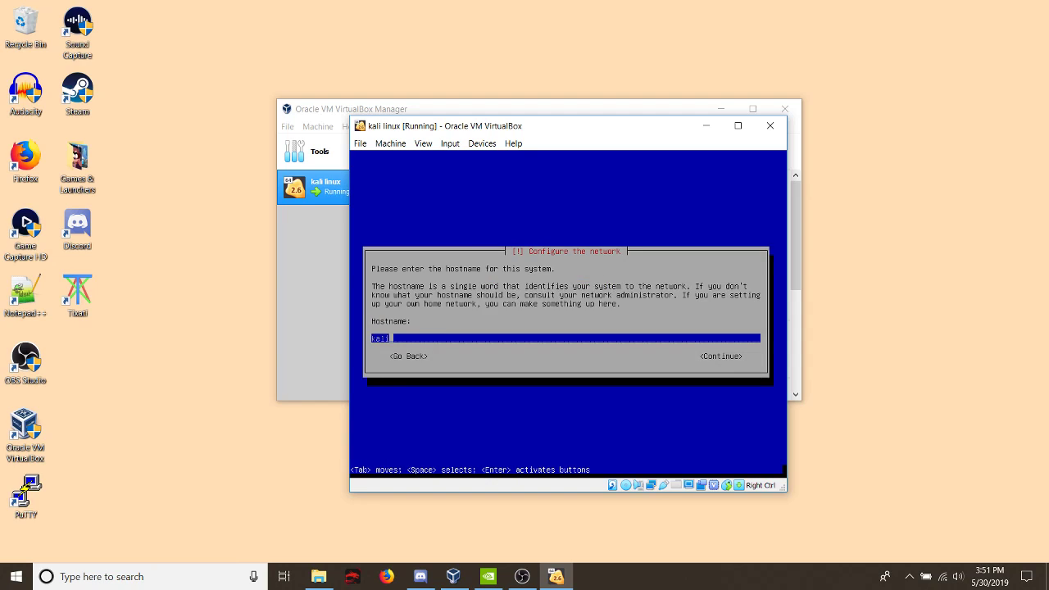
key("Return")
type("kali.vm")
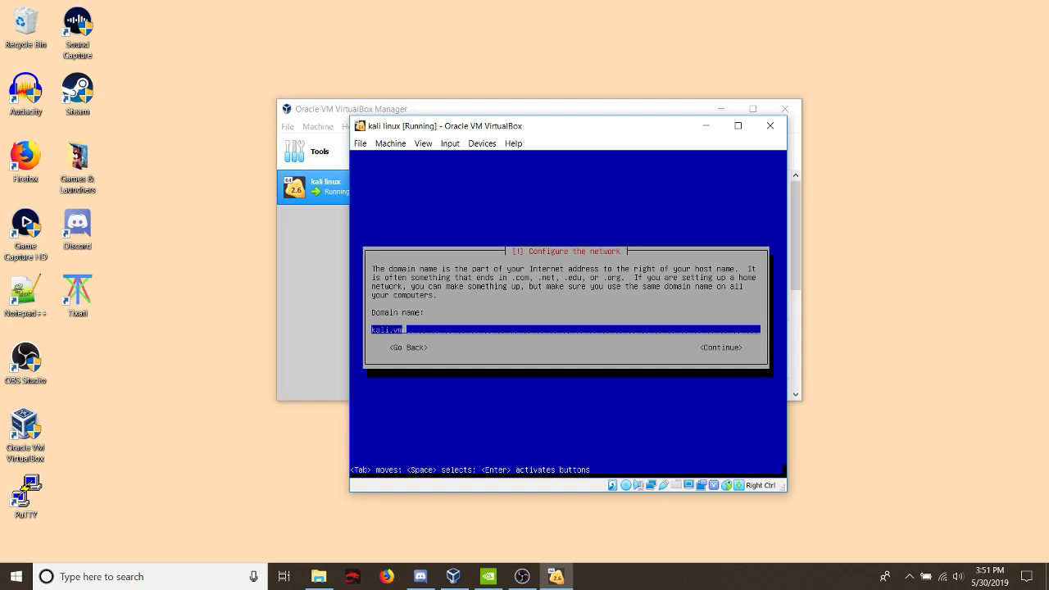
key("Return")
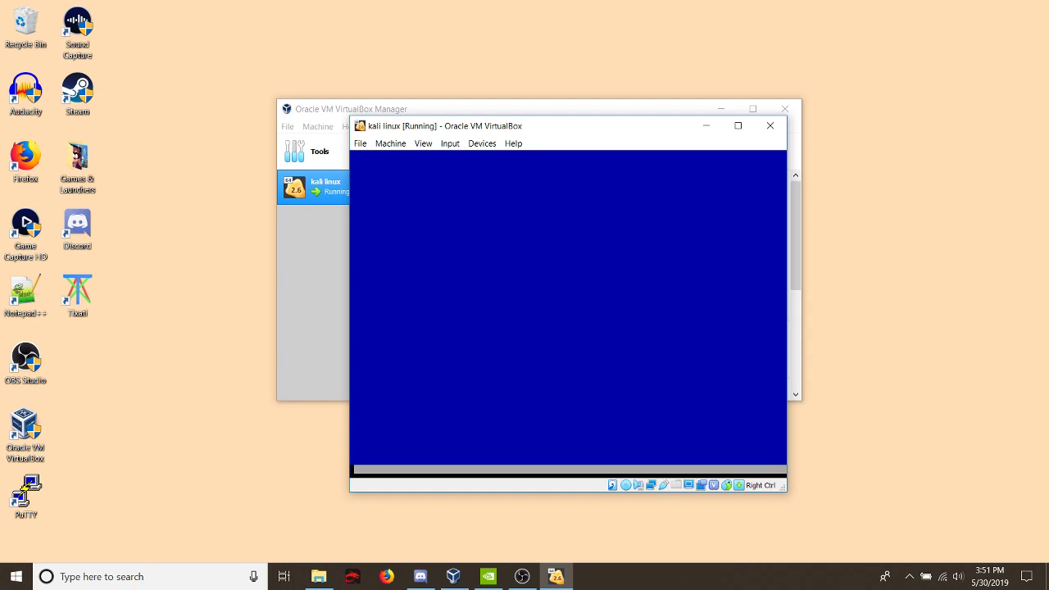
- Enter and verify the root password, and accept the Eastern time zone for the clock
type("******")
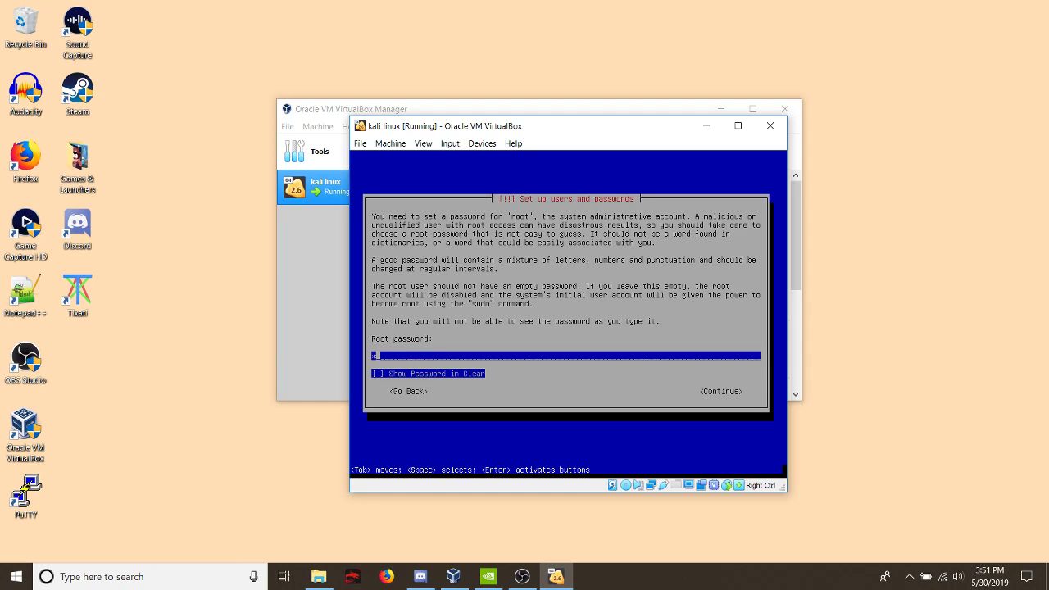
key("Return")
type("******")
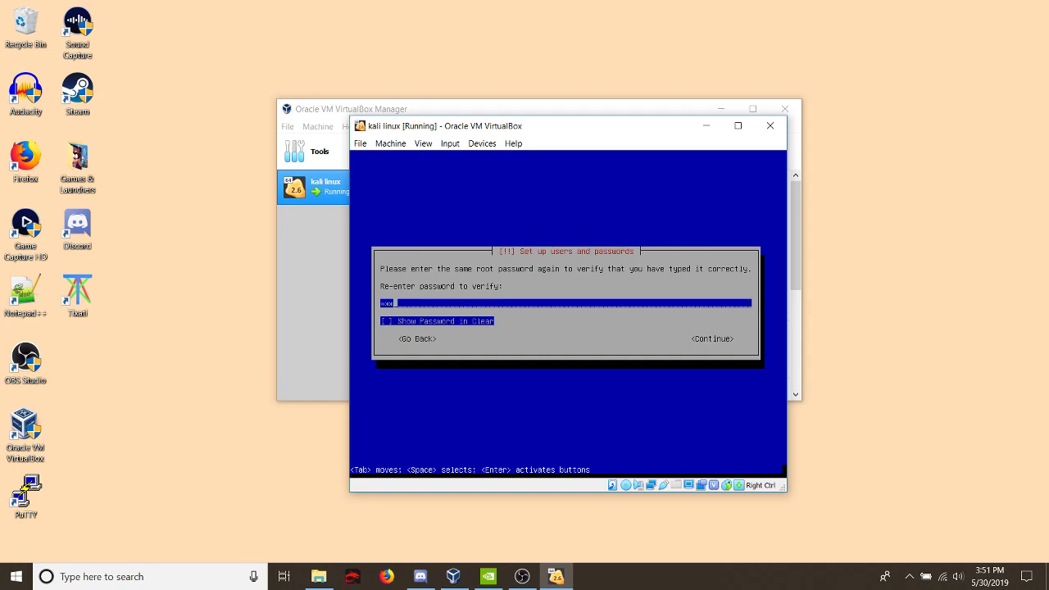
key("Return")
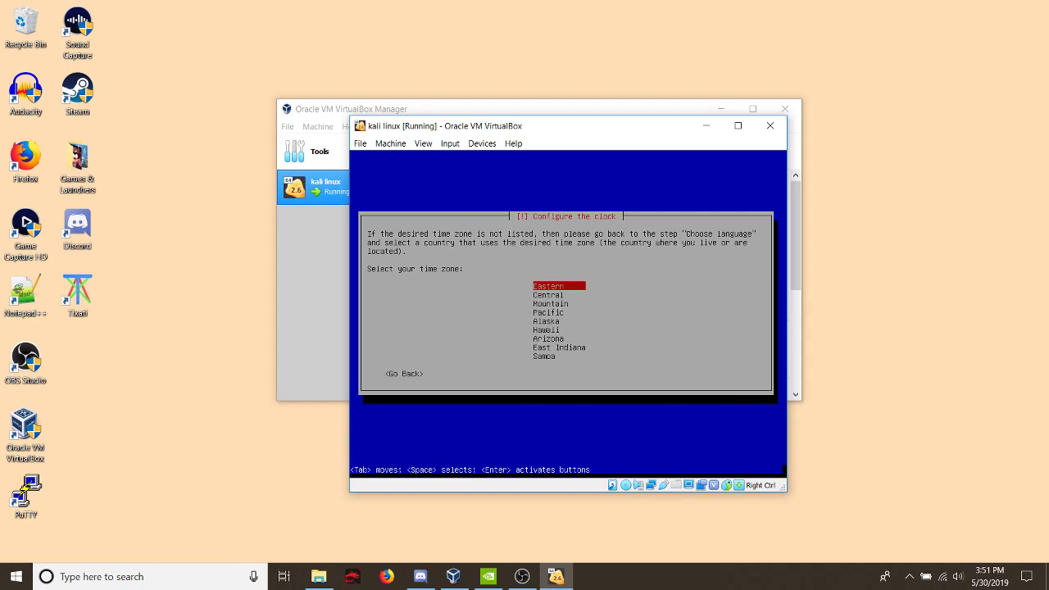
key("Return")
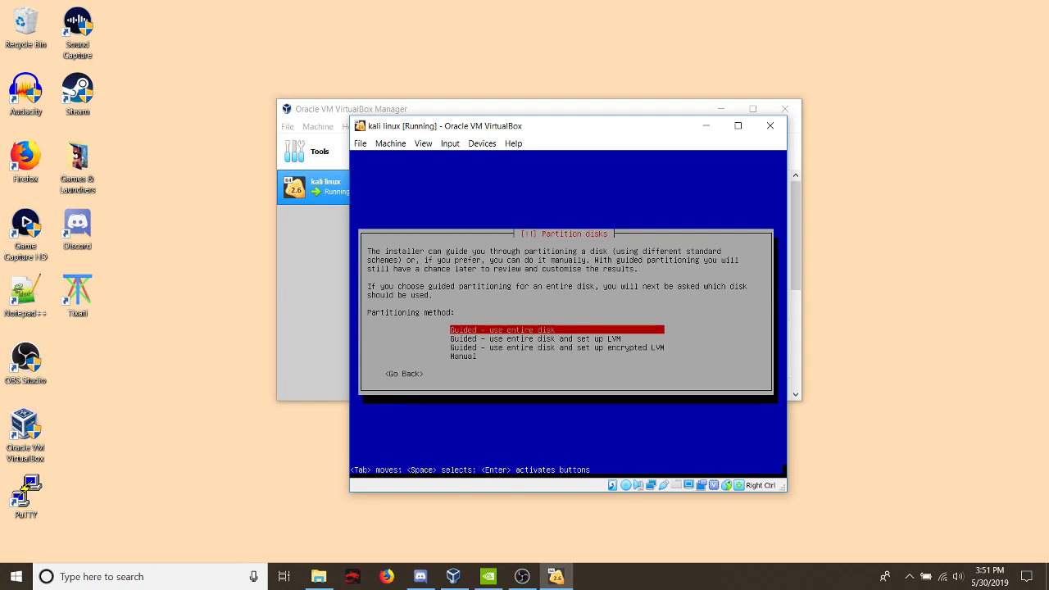
- Partition the entire virtual disk with the guided method and default scheme, and write the changes to disk
key("Return")
key("Return")
key("Return")
key("Return")
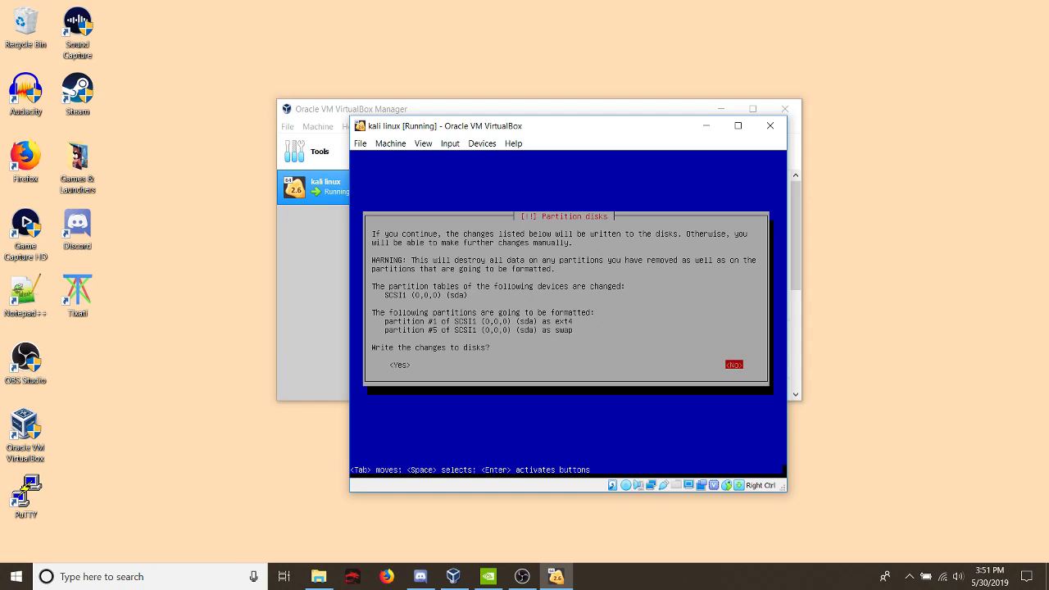
key("Tab")
key("Return")
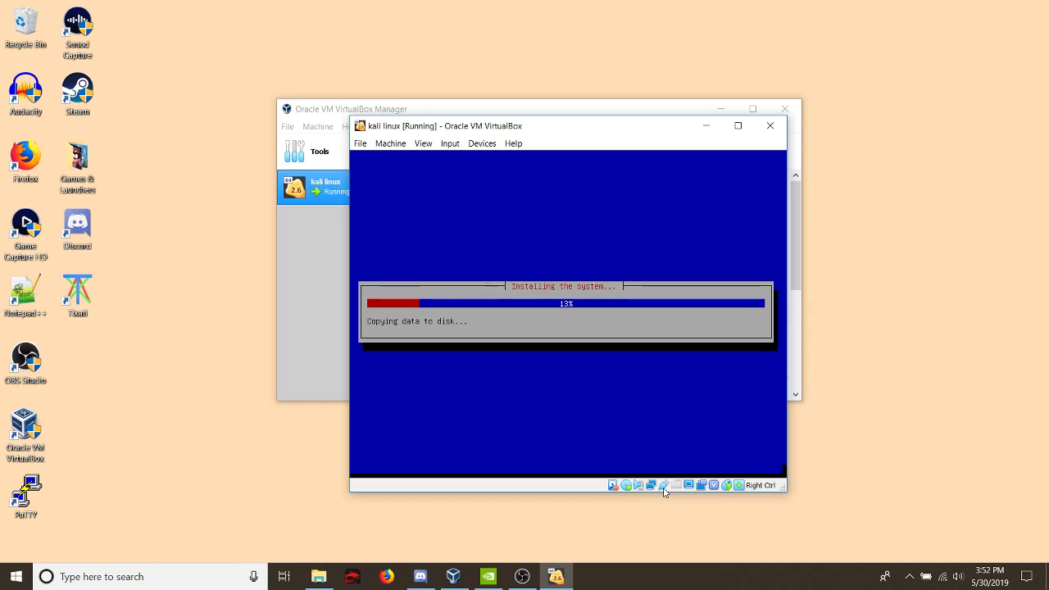
- Open Task Manager on the host to examine Disk 0 (C:) activity, and place the virtual machine window beside it
left_click(515, 515)
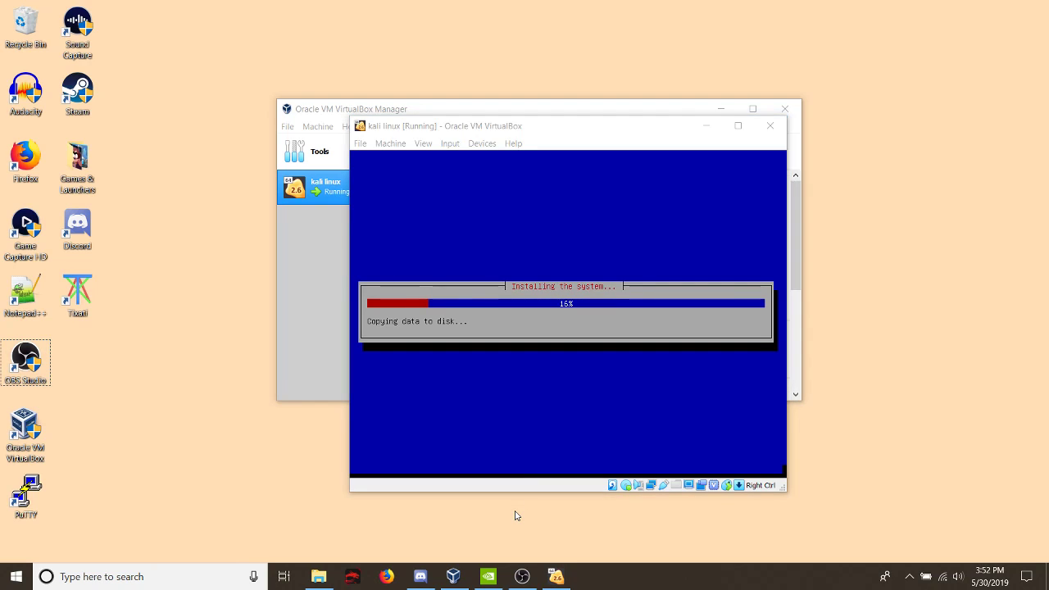
key("ctrl+shift+Escape")
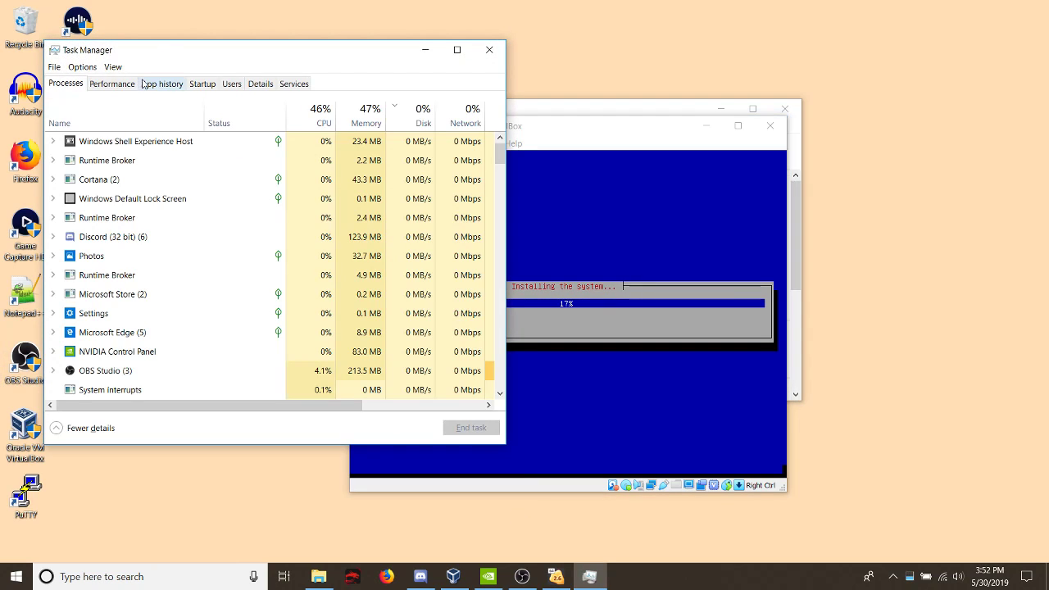
left_click(123, 84)
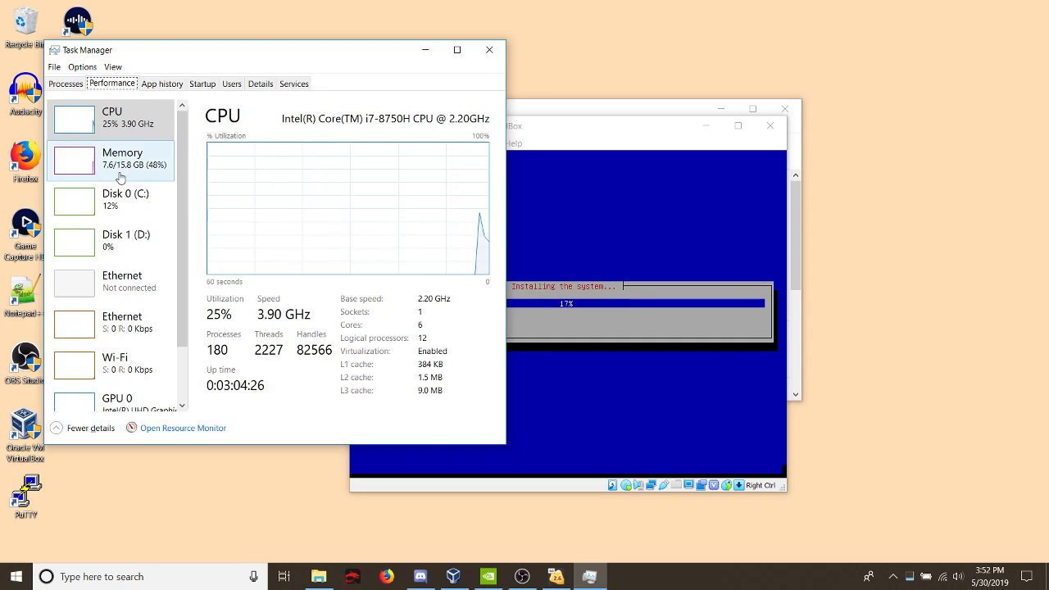
left_click(136, 218)
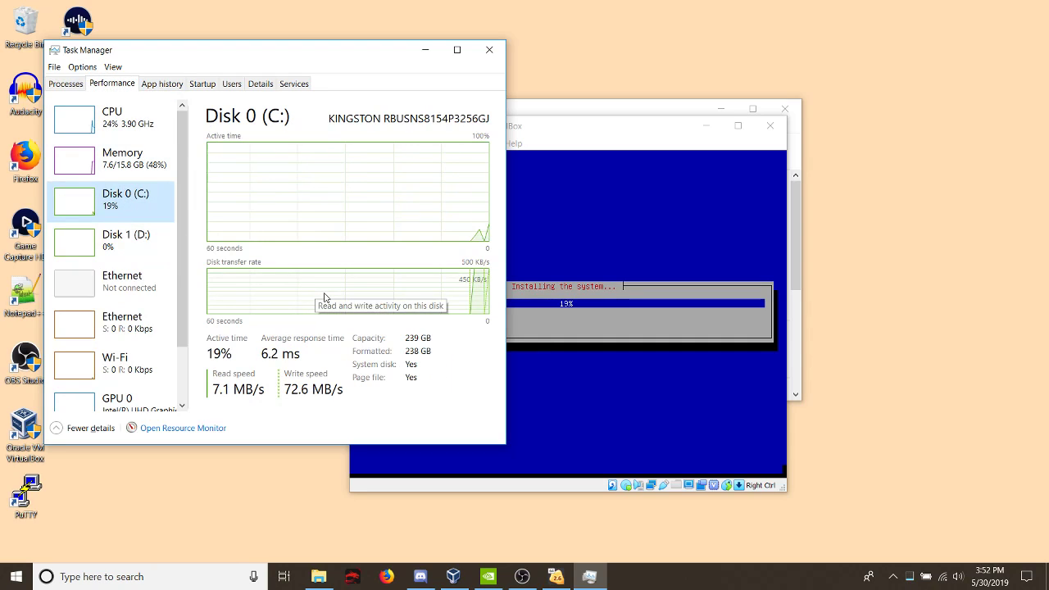
left_click_drag(585, 133, 774, 82)
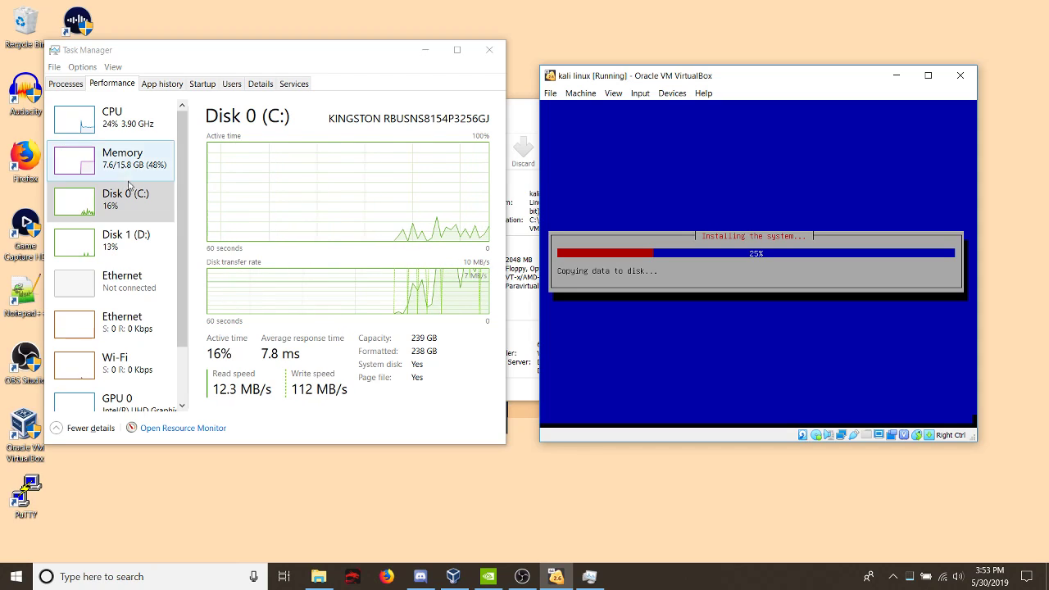
- Examine the CPU performance and the VirtualBox Manager process's resource usage, and close Task Manager
left_click(115, 117)
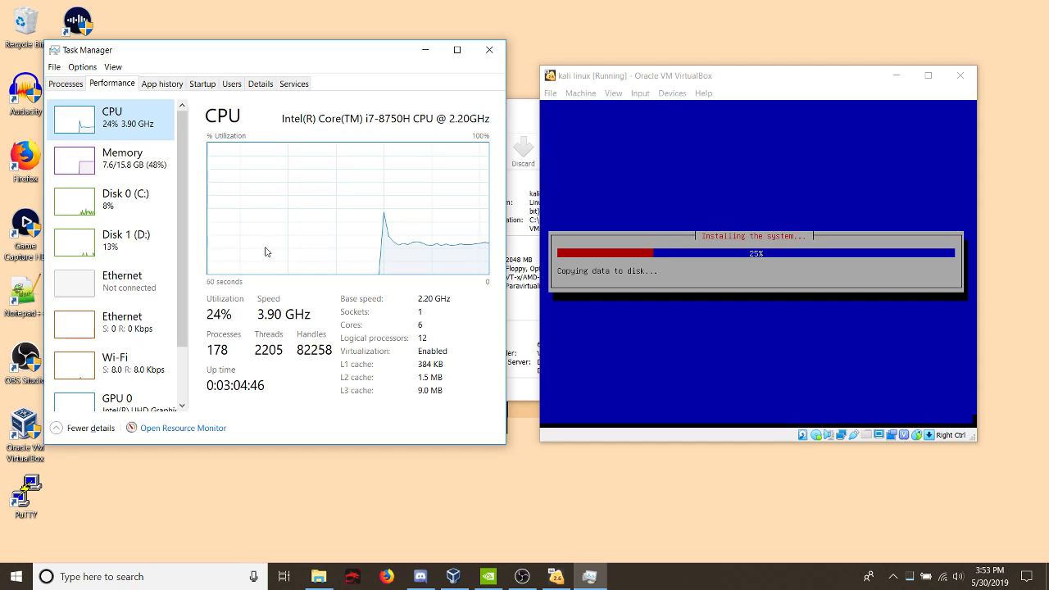
left_click(71, 87)
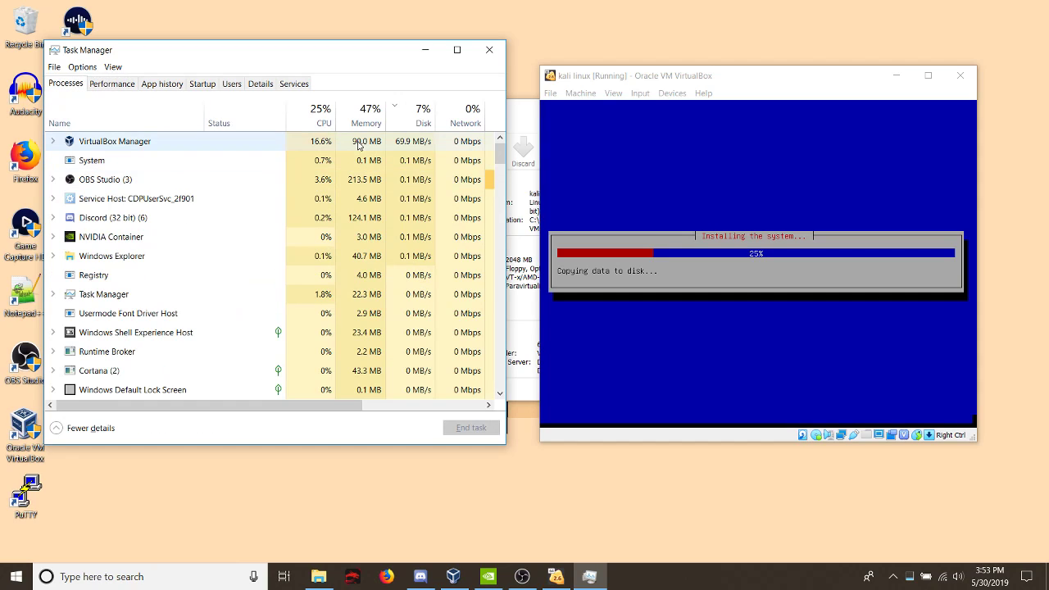
left_click(246, 148)
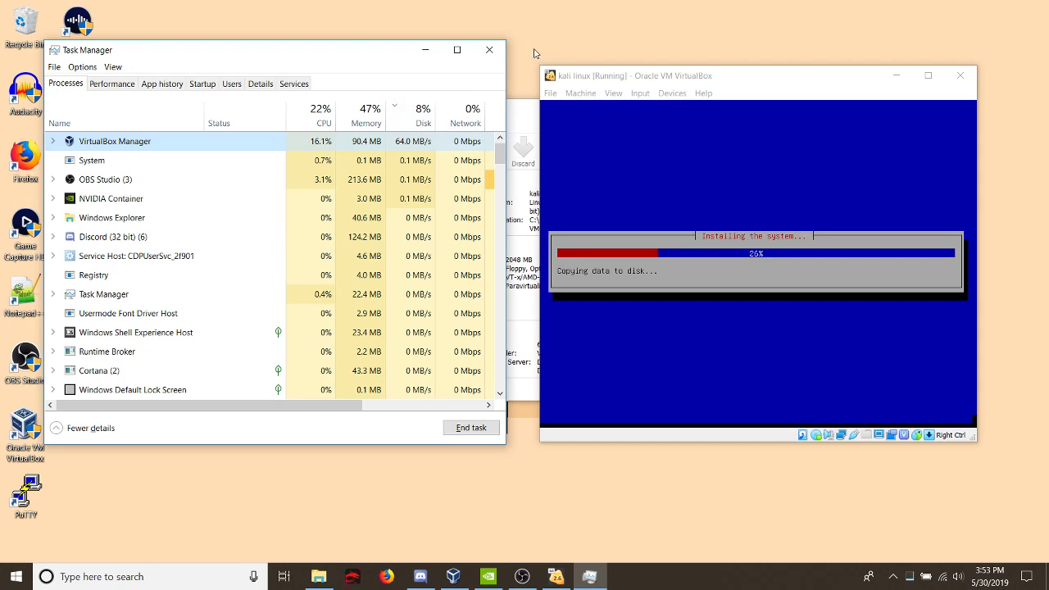
left_click(489, 50)
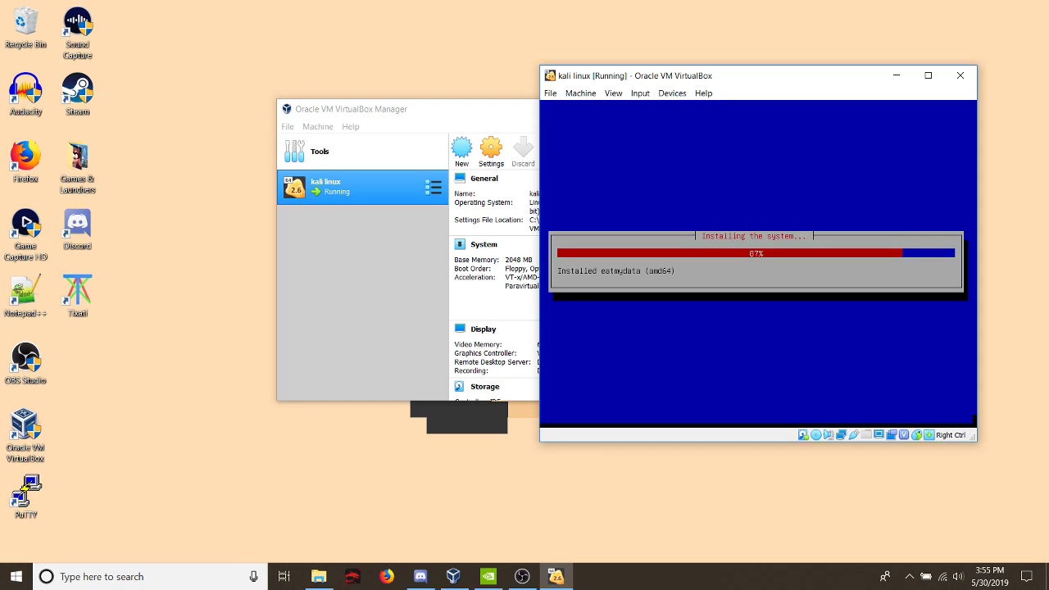
left_click(533, 579)
left_click(537, 583)
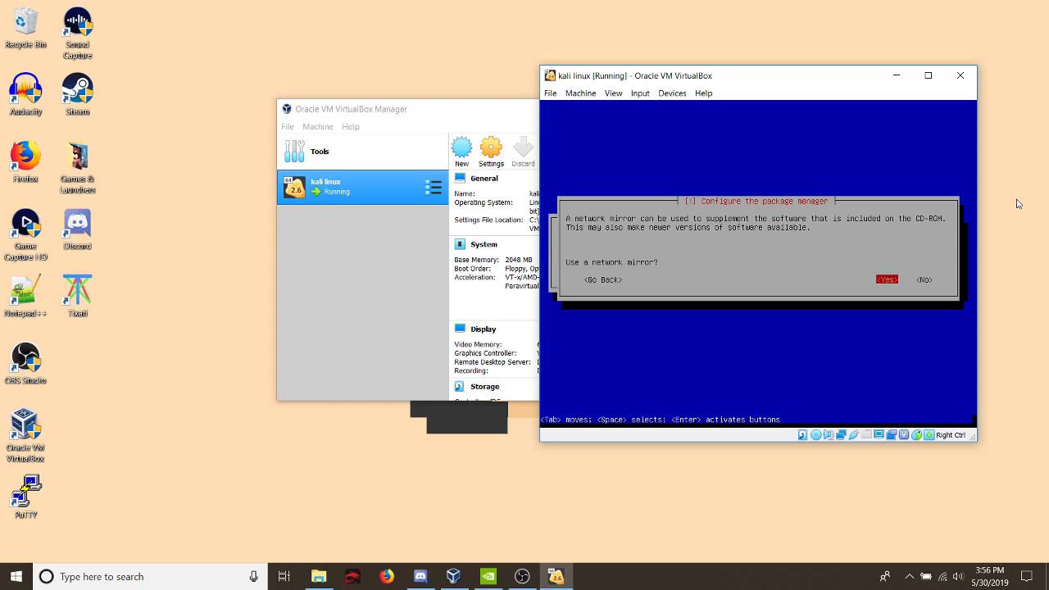
- Use a network mirror with a blank HTTP proxy, and install the GRUB boot loader to the master boot record of /dev/sda
key("Return")
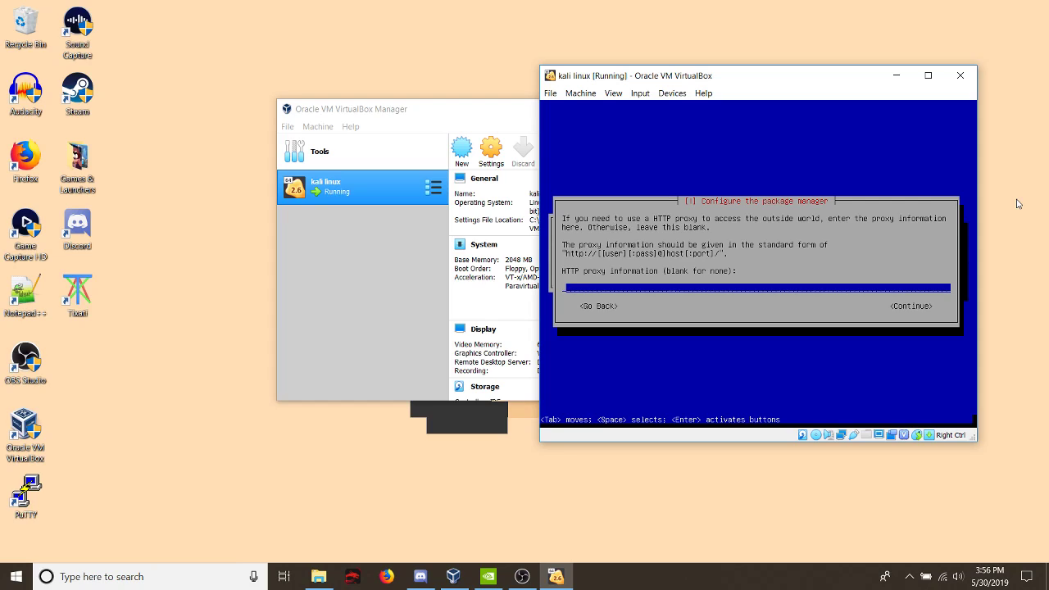
key("Return")
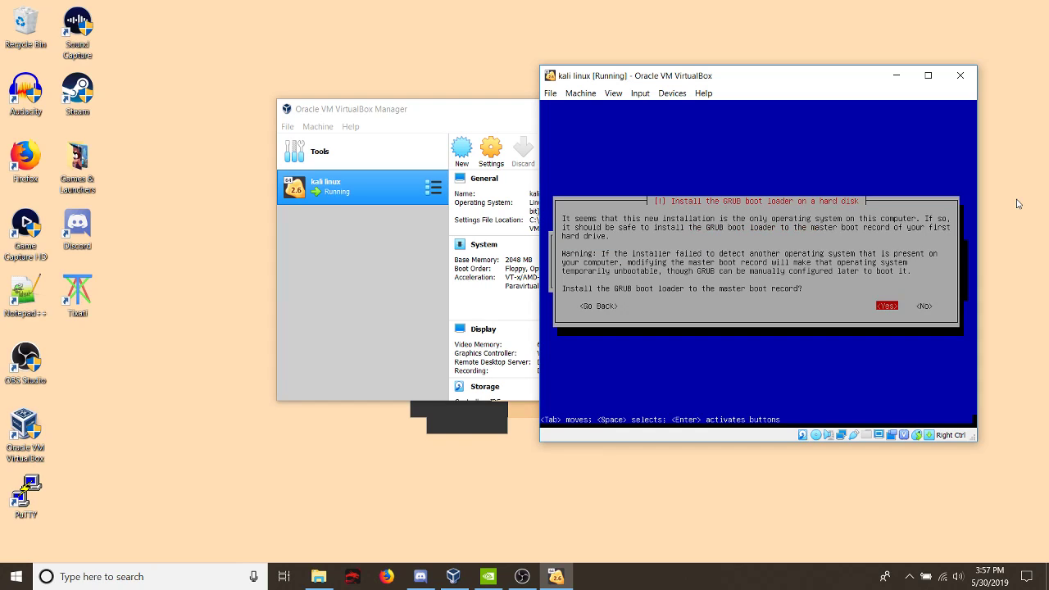
key("Return")
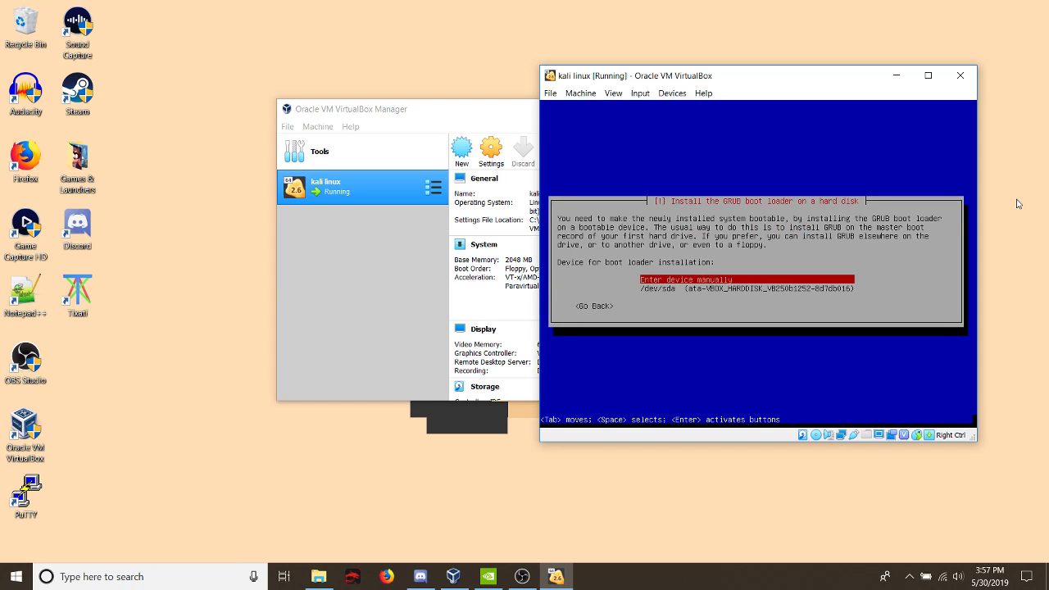
key("Down")
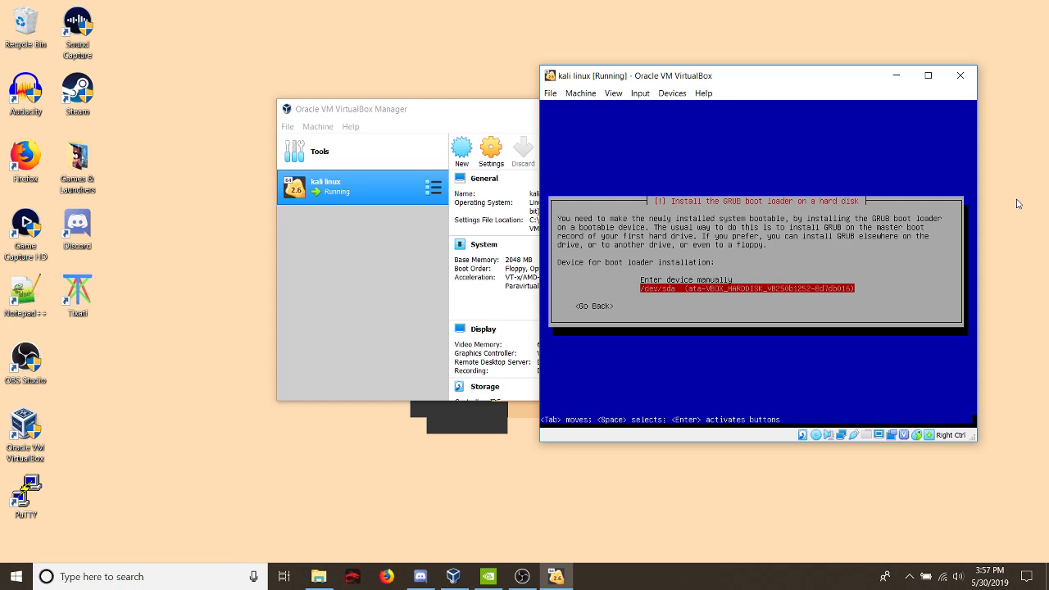
key("Return")
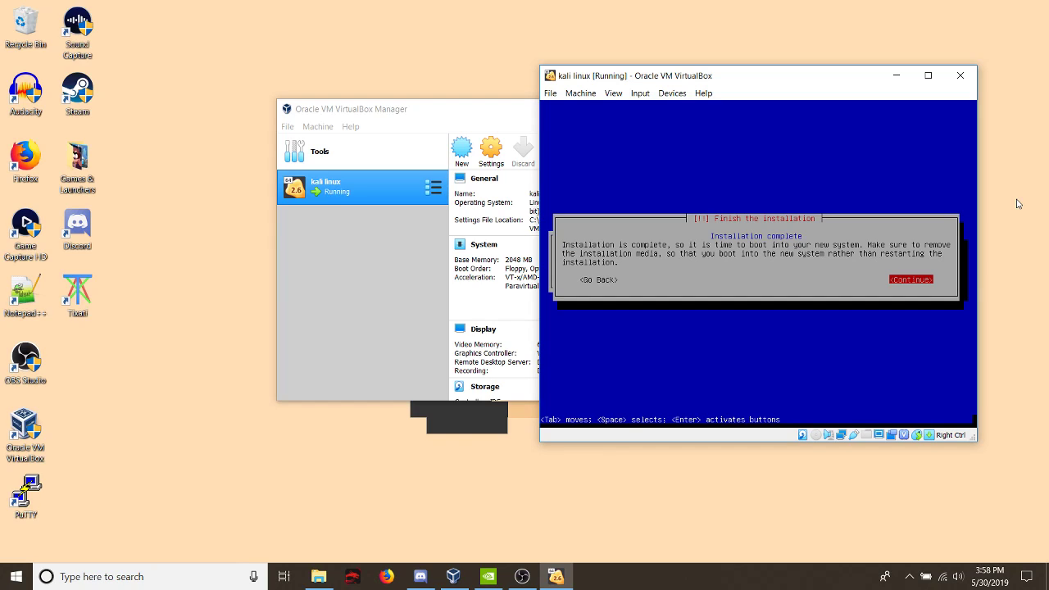
- Finish the installation to reboot into the new system, and check whether an installation image is still in the virtual optical drive
key("Return")
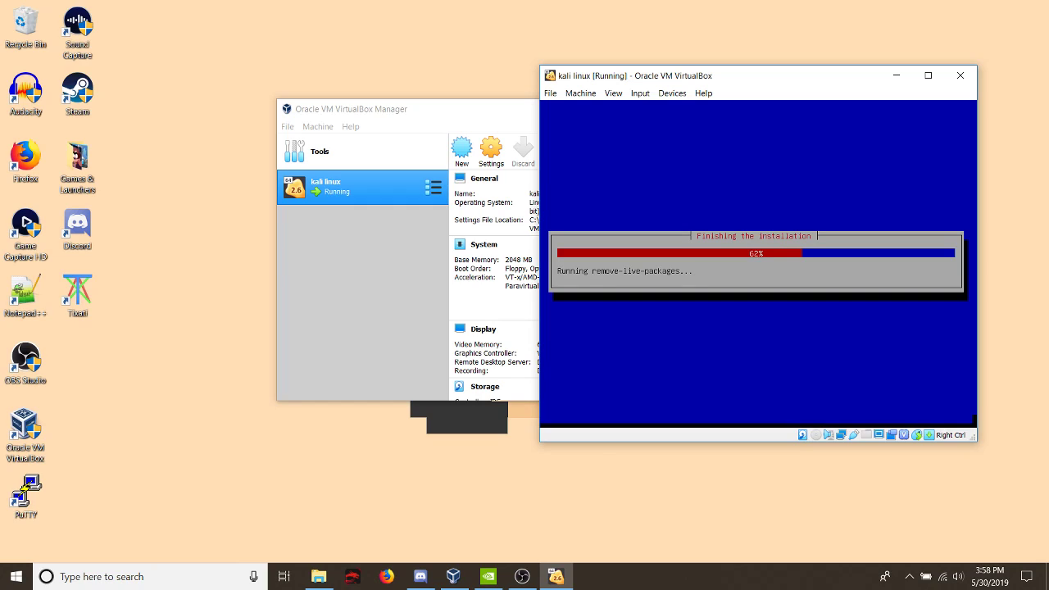
left_click(677, 98)
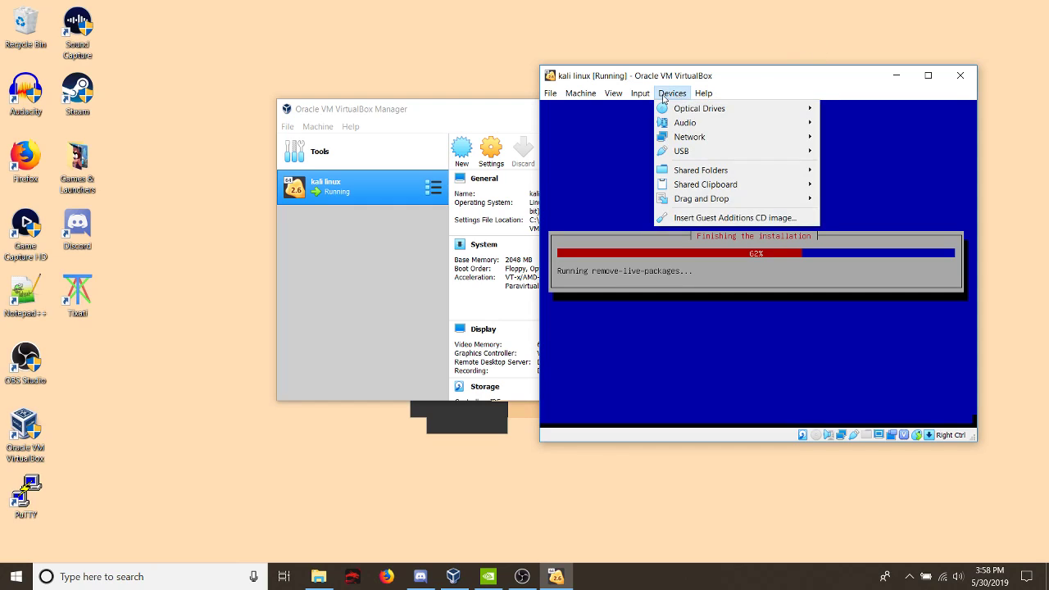
mouse_move(685, 108)
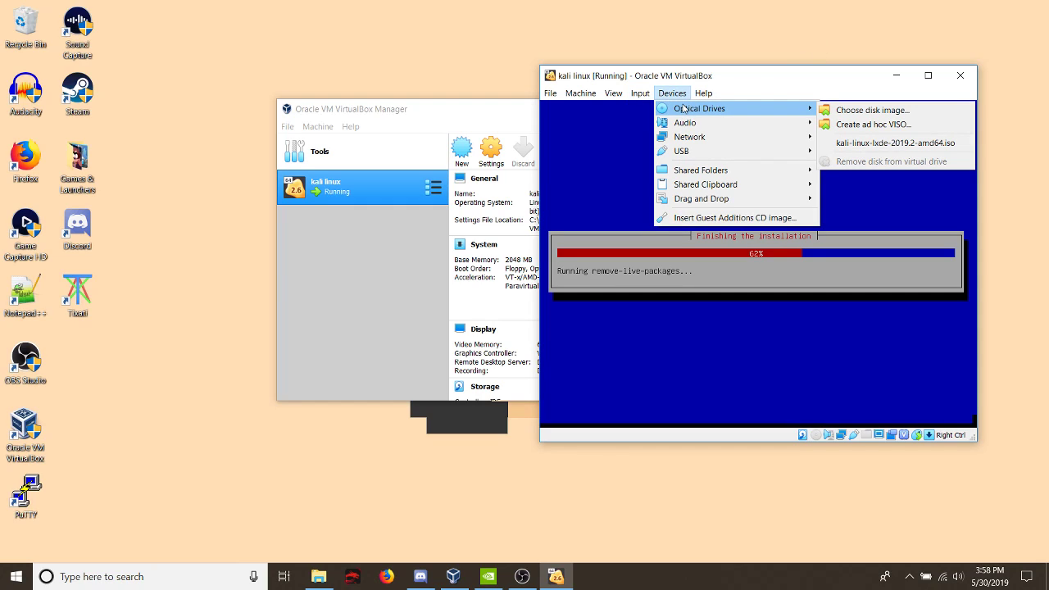
left_click(703, 72)
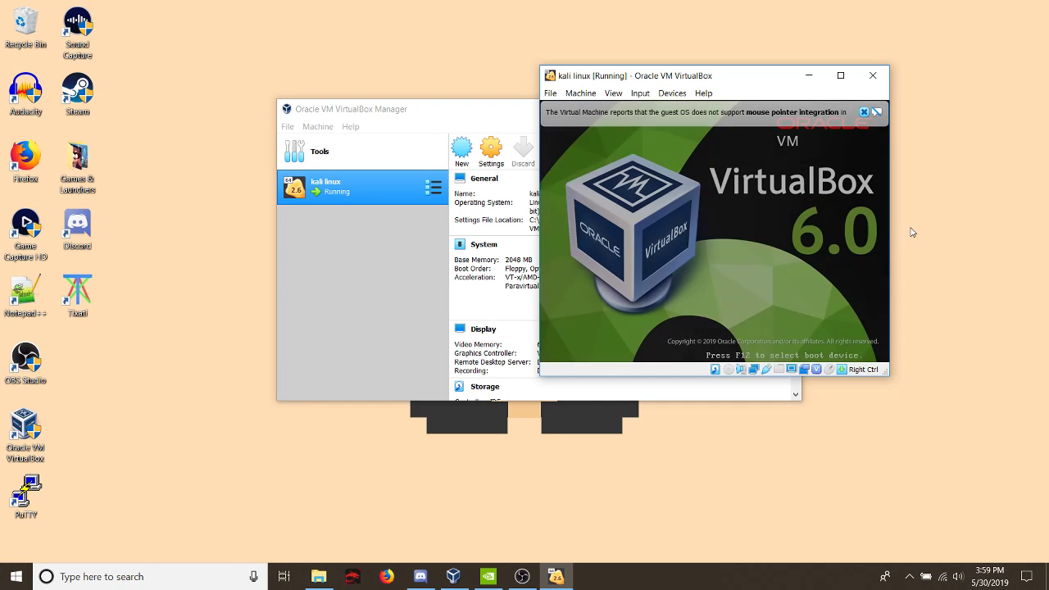
- Capture the mouse in the virtual machine, and boot the Kali GNU/Linux entry, dismissing the pointer integration notice and repositioning the machine window
left_click(814, 182)
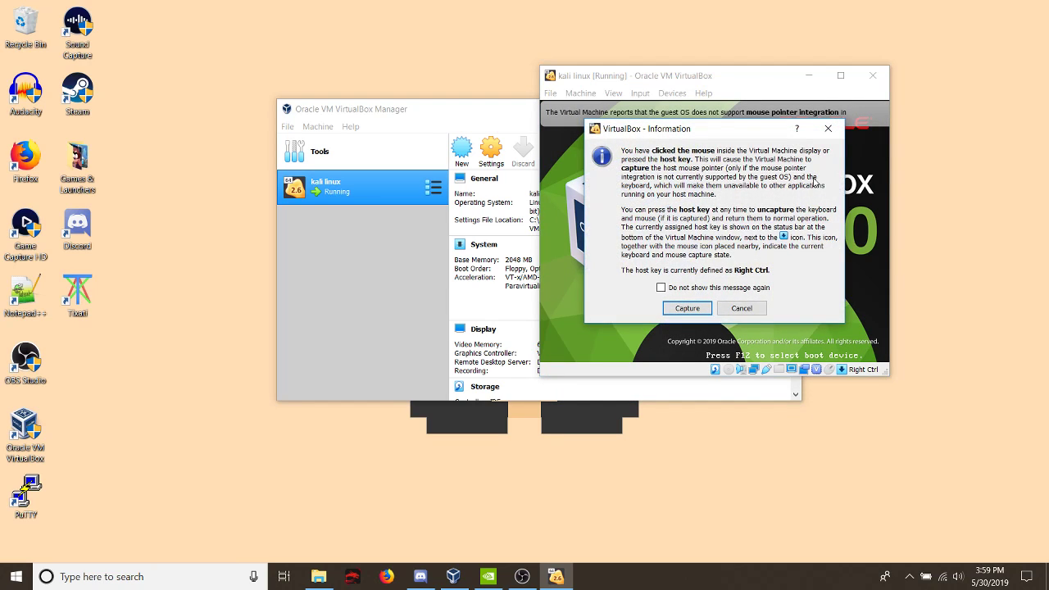
left_click(683, 306)
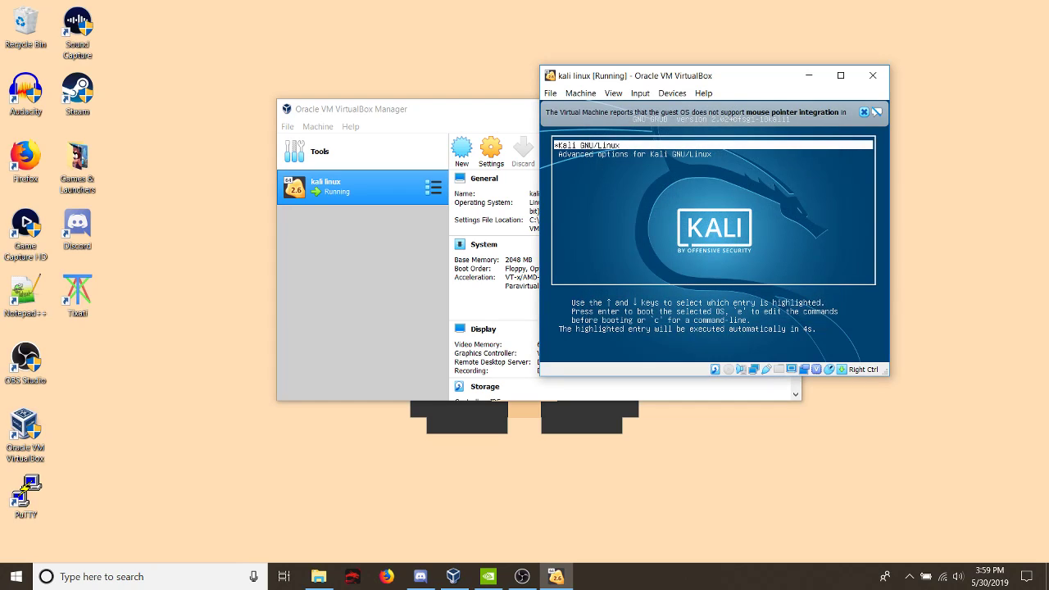
key("Down")
key("Up")
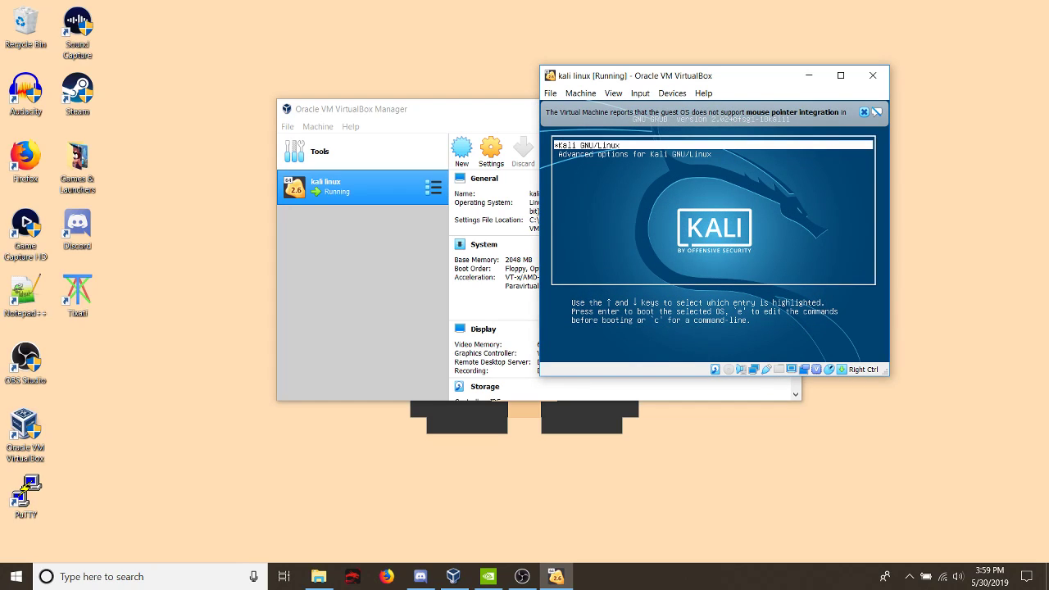
key("Return")
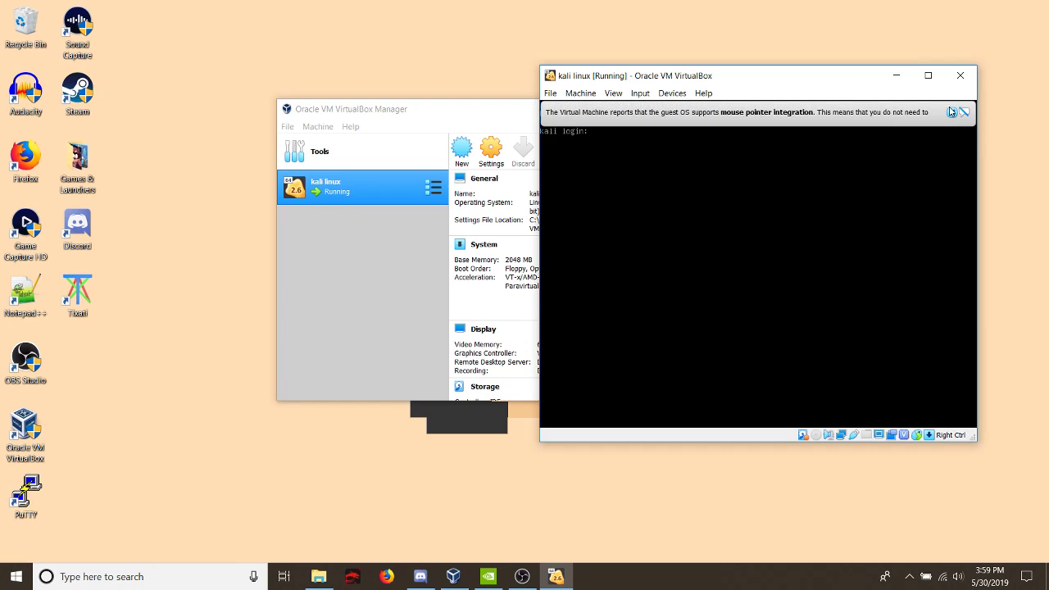
left_click(951, 113)
left_click_drag(847, 80, 660, 45)
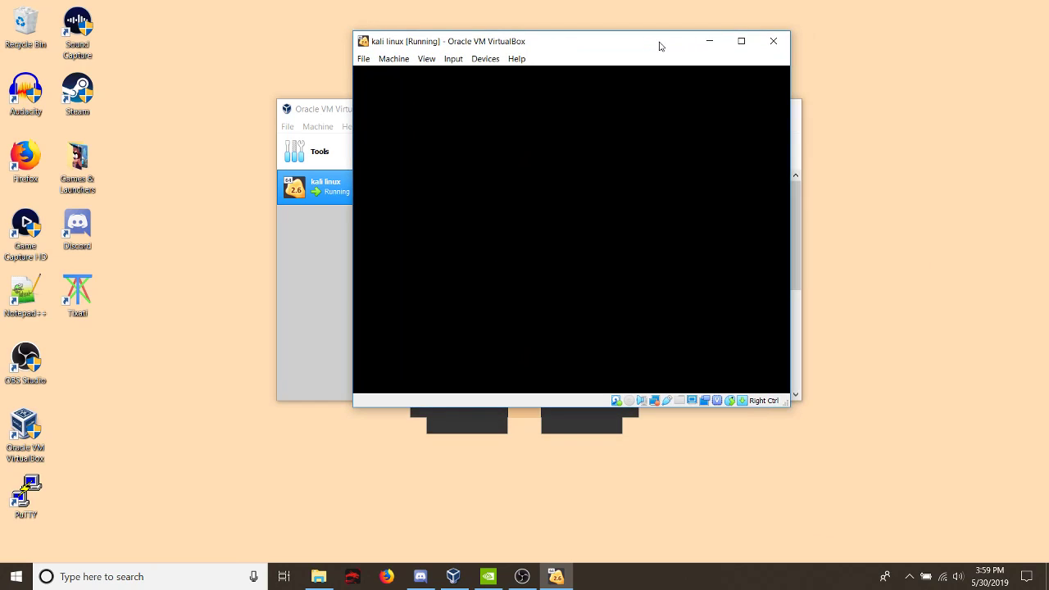
- Log in as root with the account password, and decline saving the ClipIt clipboard history
type("root")
key("Tab")
type("••••••")
key("Return")
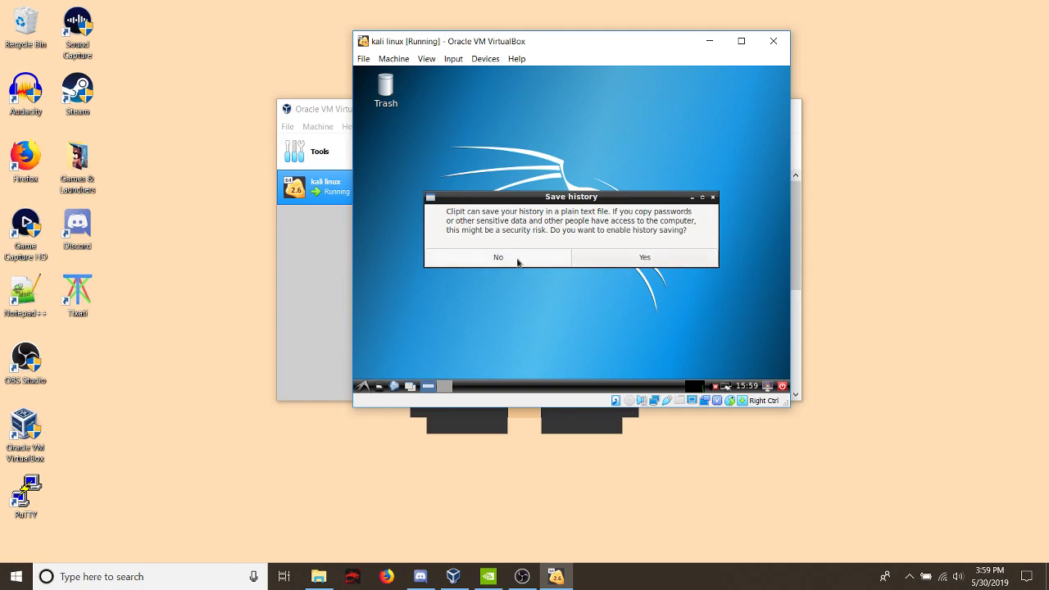
left_click(491, 261)
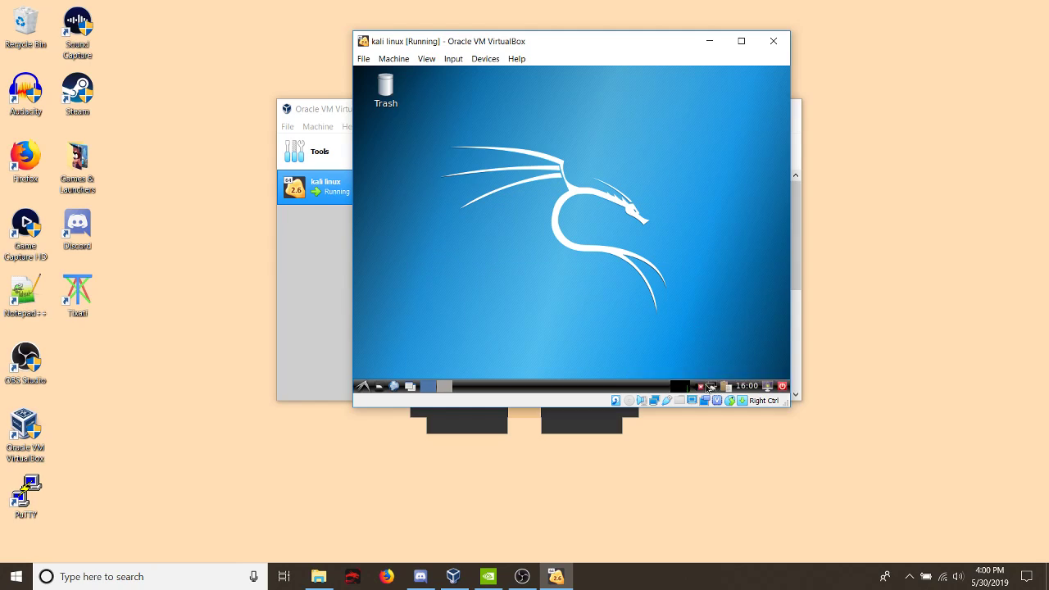
- Examine the tool categories in the Kali desktop's applications menu, and close the menu
mouse_move(711, 387)
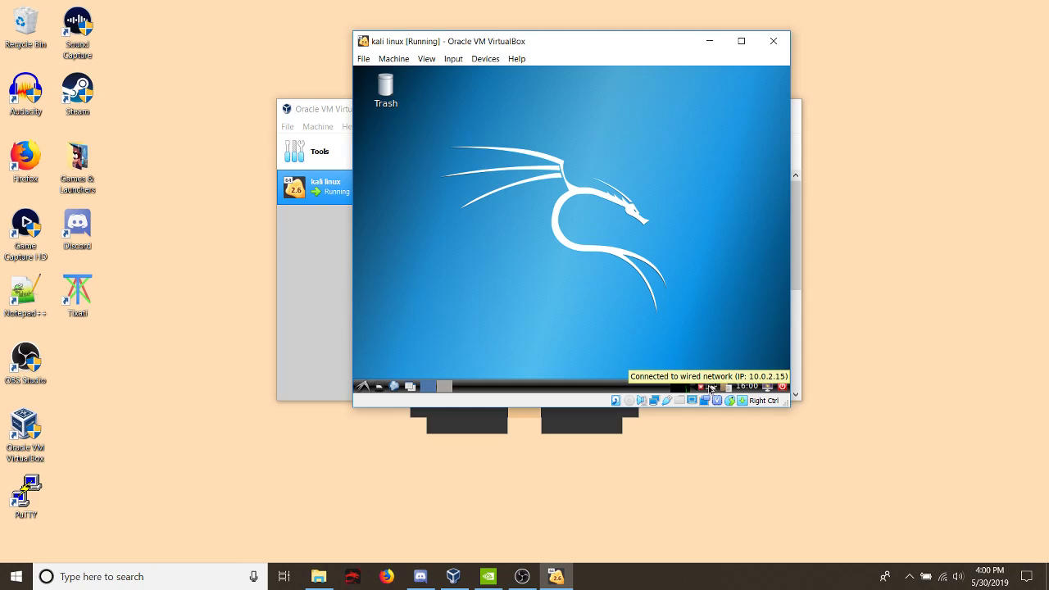
left_click(363, 388)
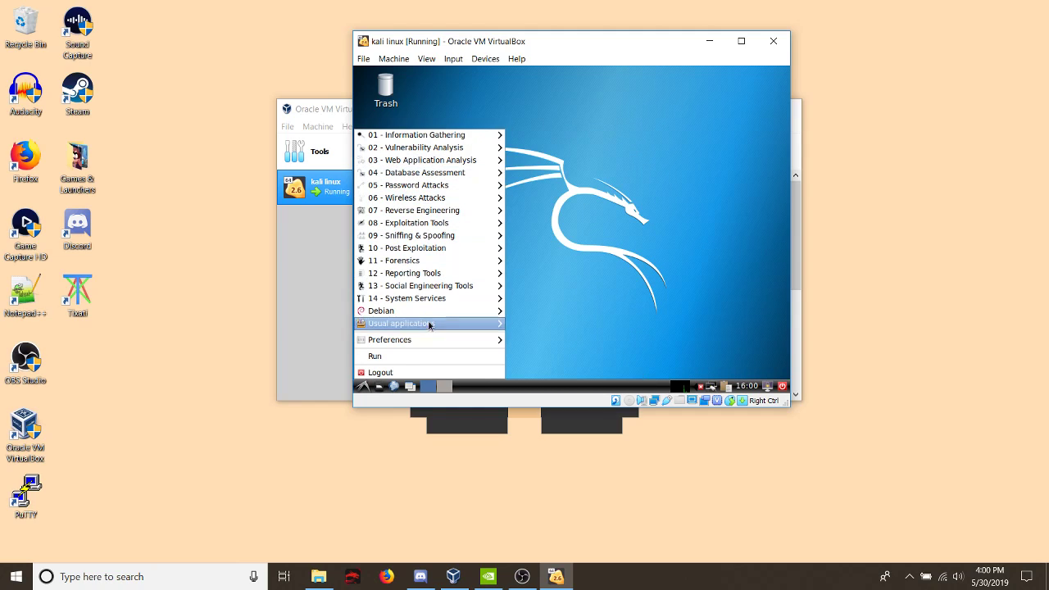
left_click(637, 156)
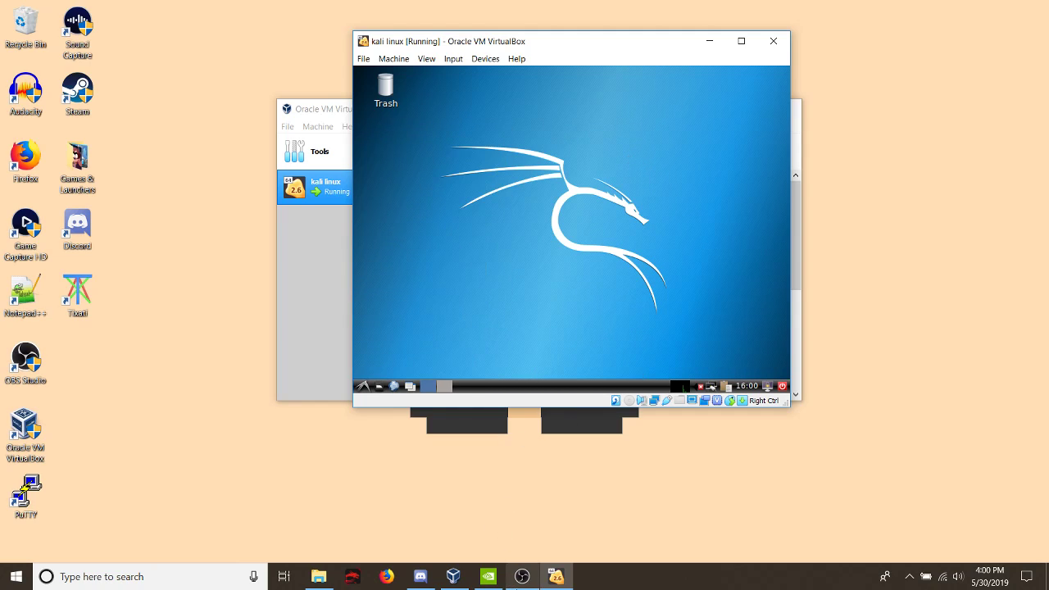
mouse_move(517, 584)
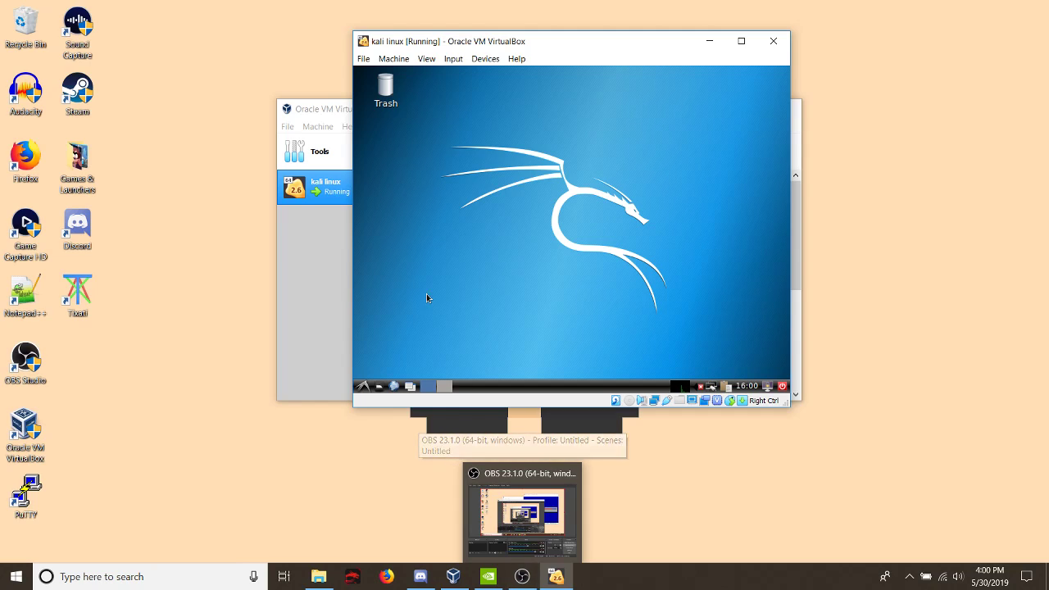
left_click(357, 386)
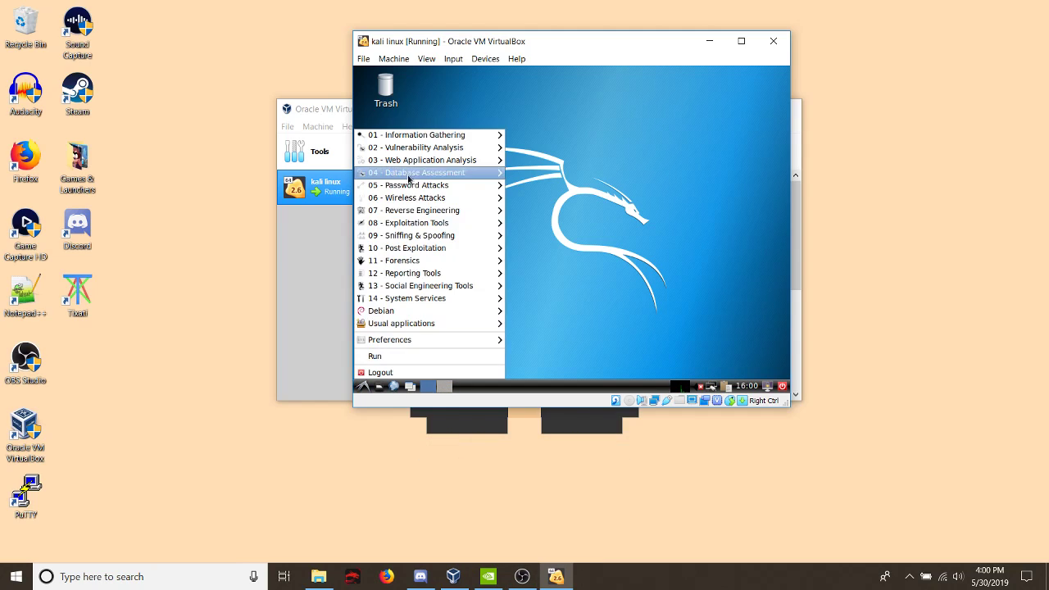
left_click(681, 239)
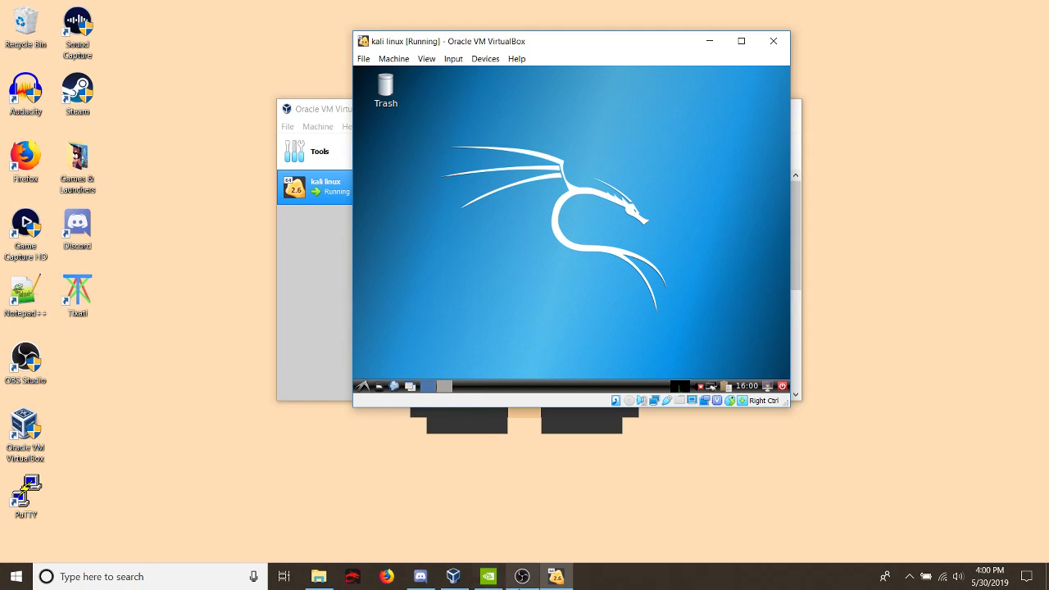
mouse_move(517, 584)
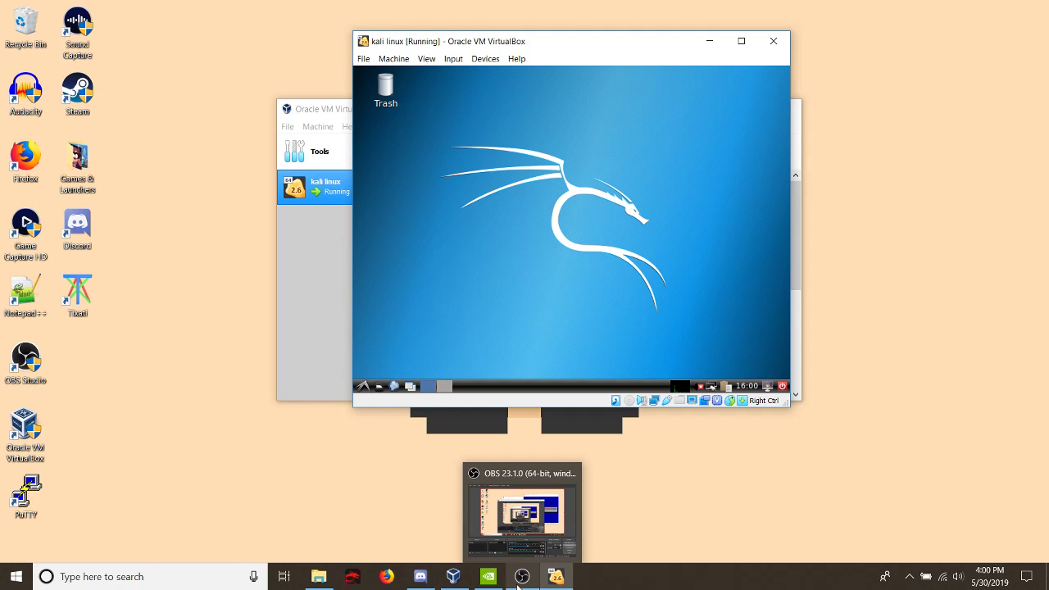
left_click(517, 585)
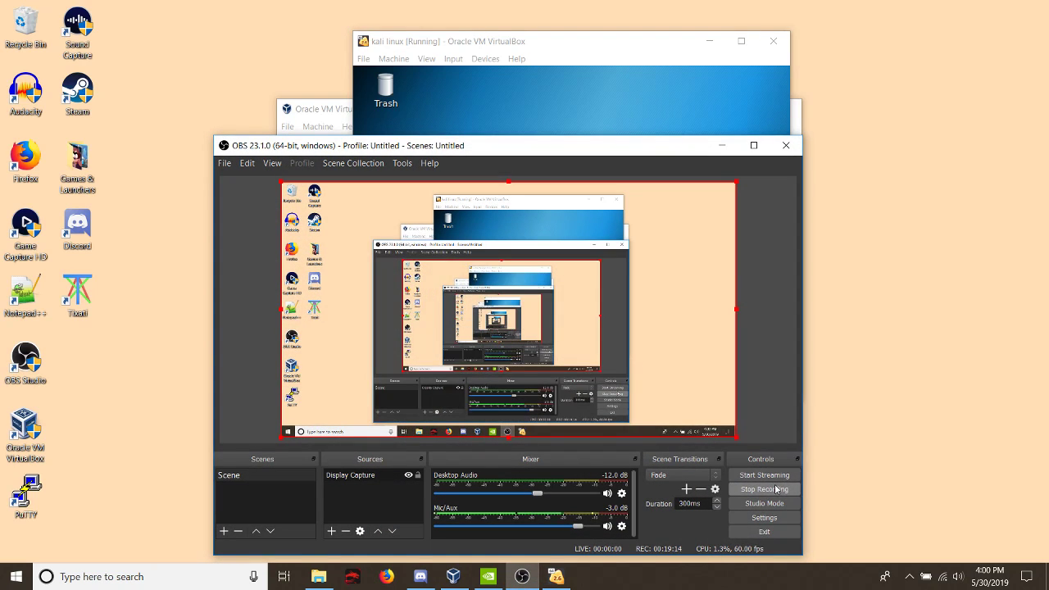